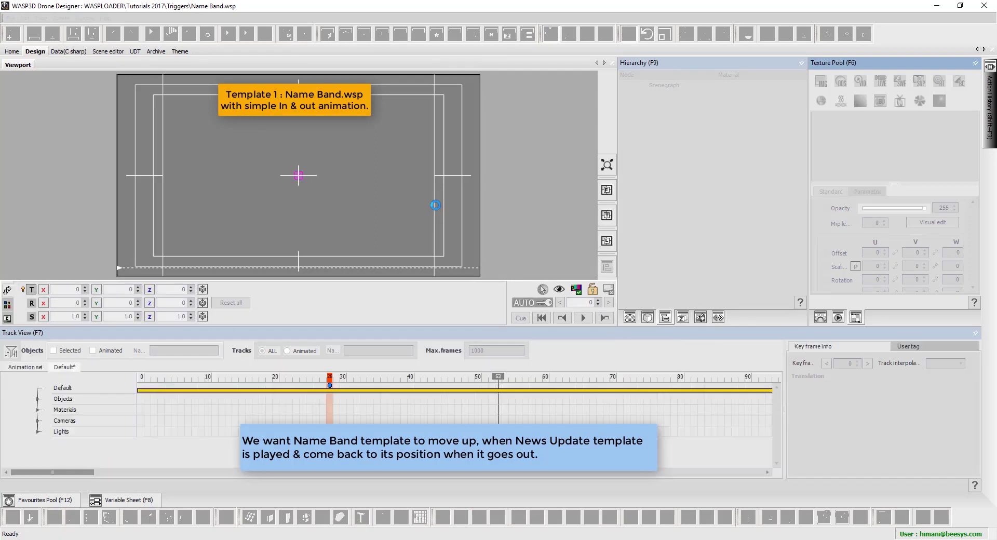
# Rewind the Name Band animation to frame 0 and play it through, band in then out
pyautogui.click(521, 318)
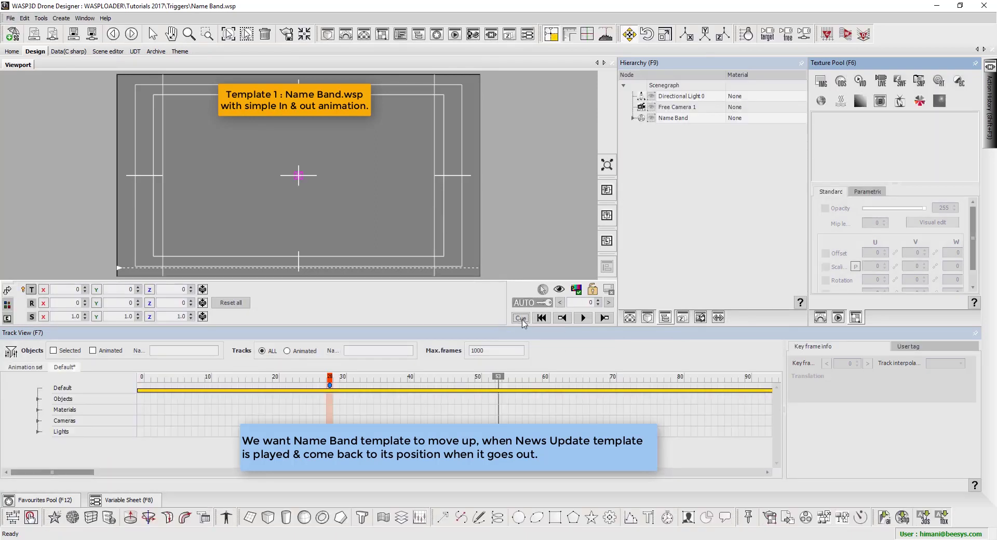
pyautogui.click(583, 318)
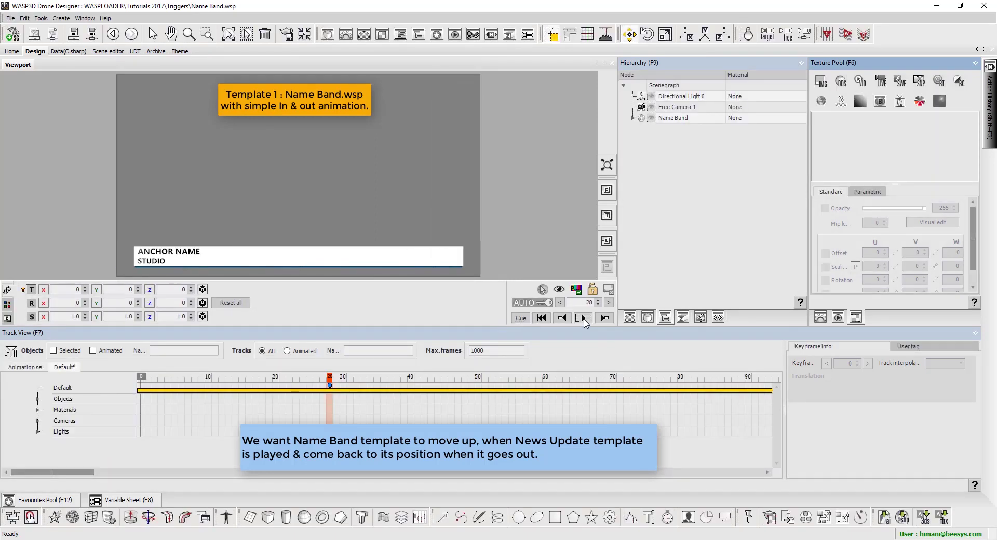
pyautogui.click(584, 319)
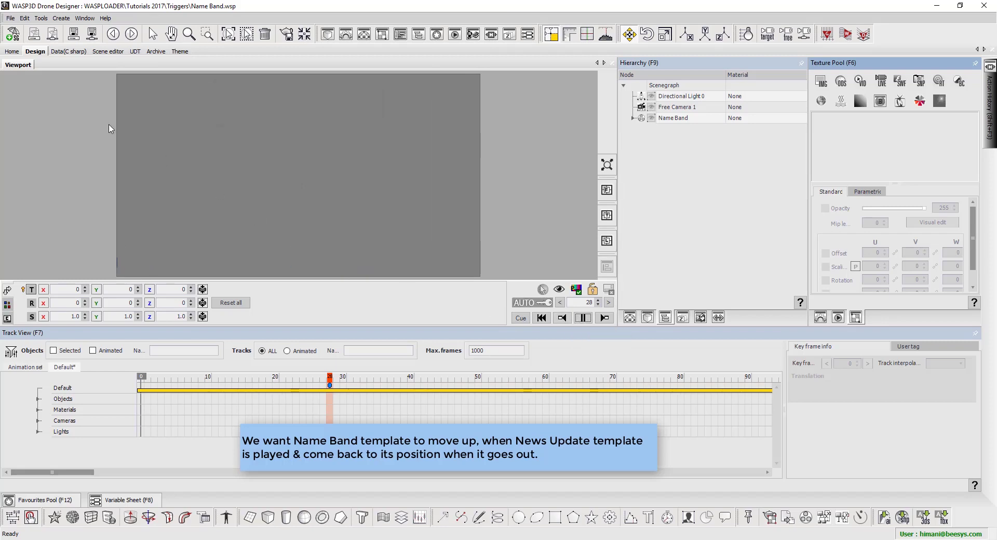
# Open the News Update.wsp template via File > Open > Open Template
pyautogui.click(11, 18)
pyautogui.moveTo(52, 51)
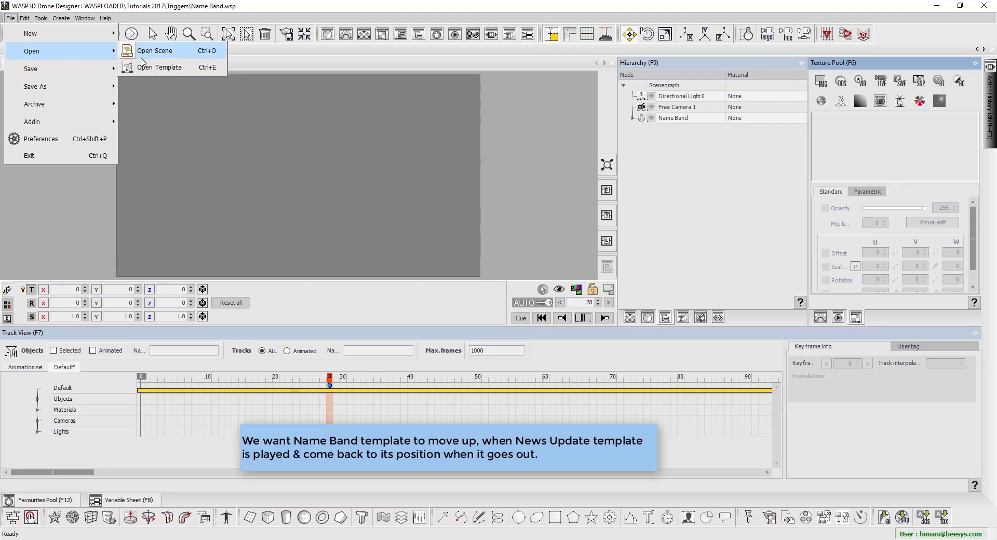
pyautogui.click(134, 92)
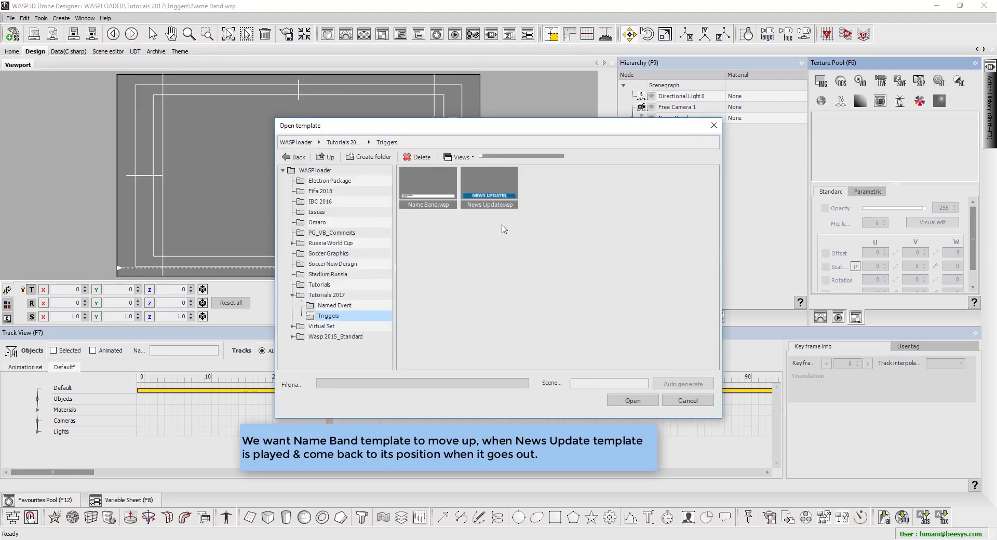
pyautogui.click(508, 209)
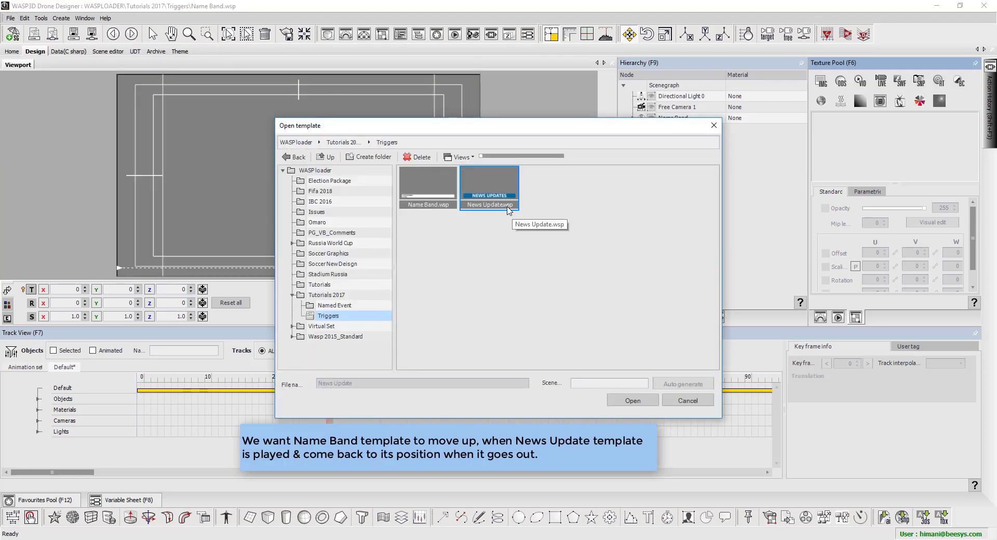
pyautogui.doubleClick(504, 200)
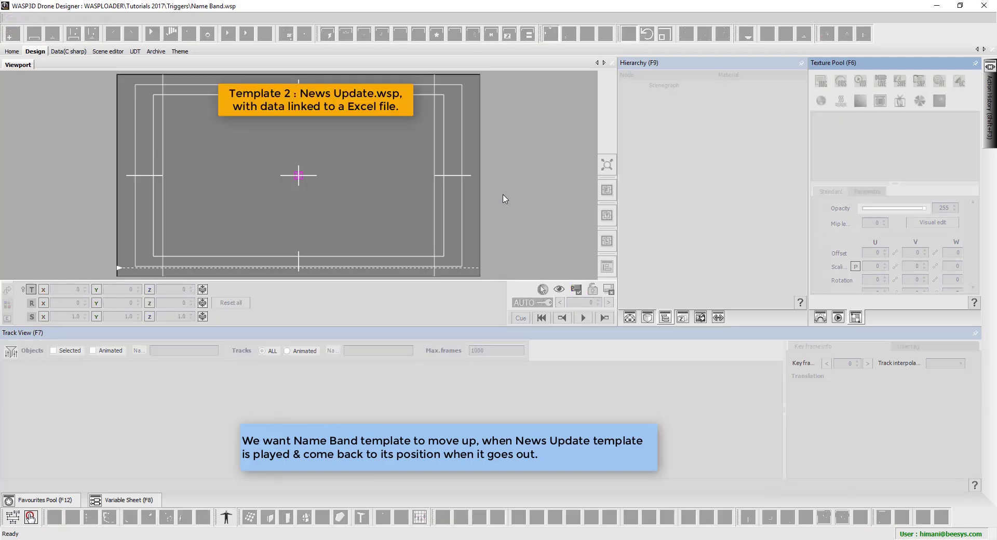
# Rewind News Update to frame 0 and play its headline band in and out
pyautogui.click(521, 318)
pyautogui.click(583, 318)
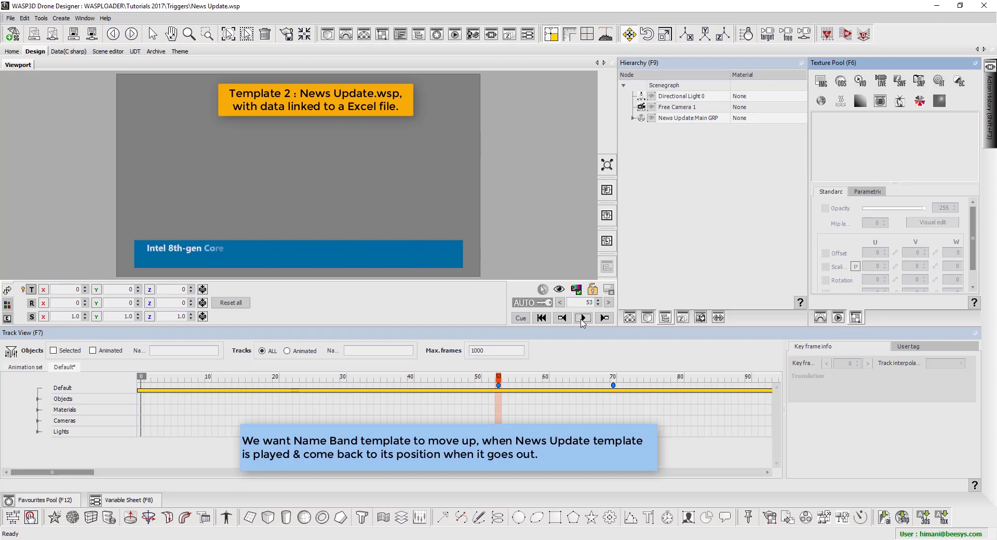
pyautogui.click(583, 318)
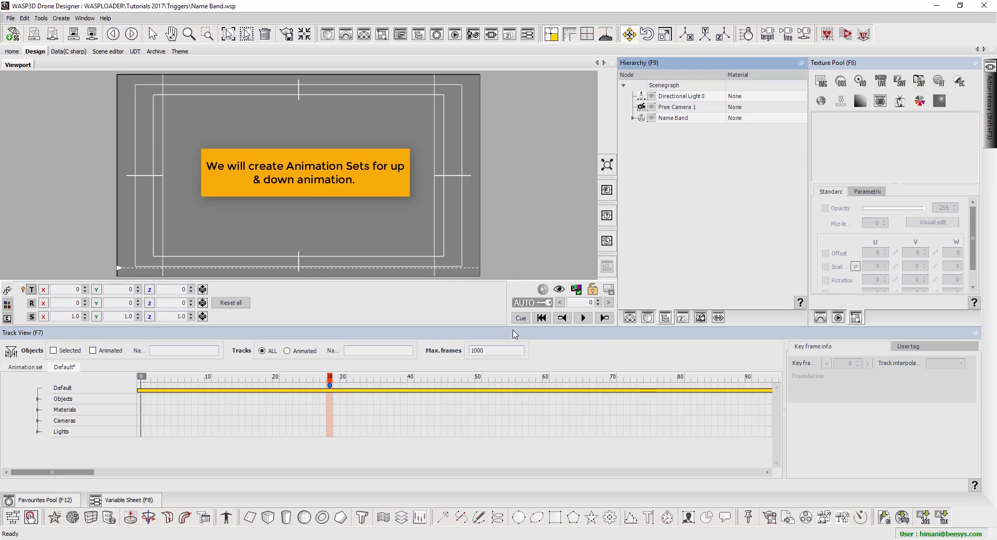
# Play the Name Band animation, pause at frame 28, and select the Name Band node
pyautogui.click(584, 318)
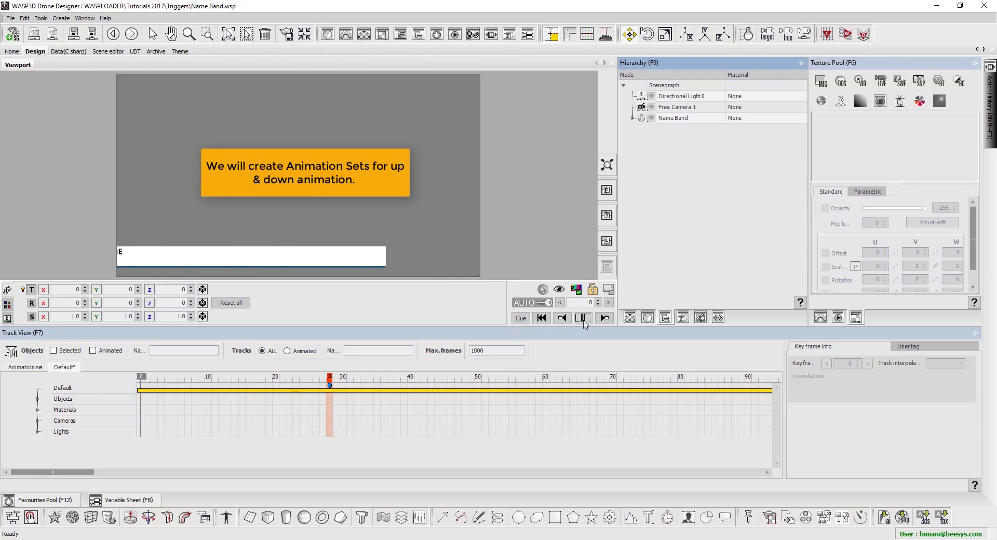
pyautogui.click(584, 319)
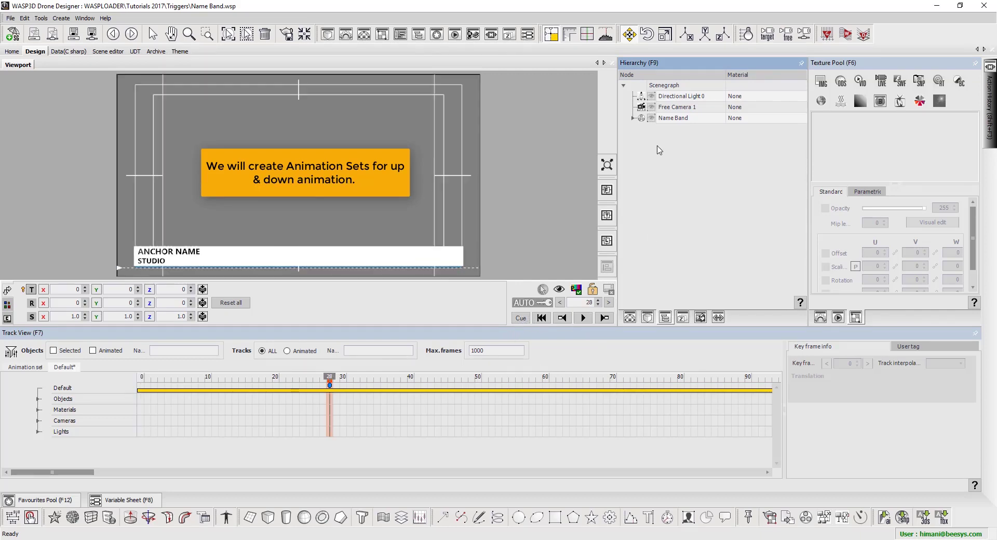
pyautogui.click(673, 118)
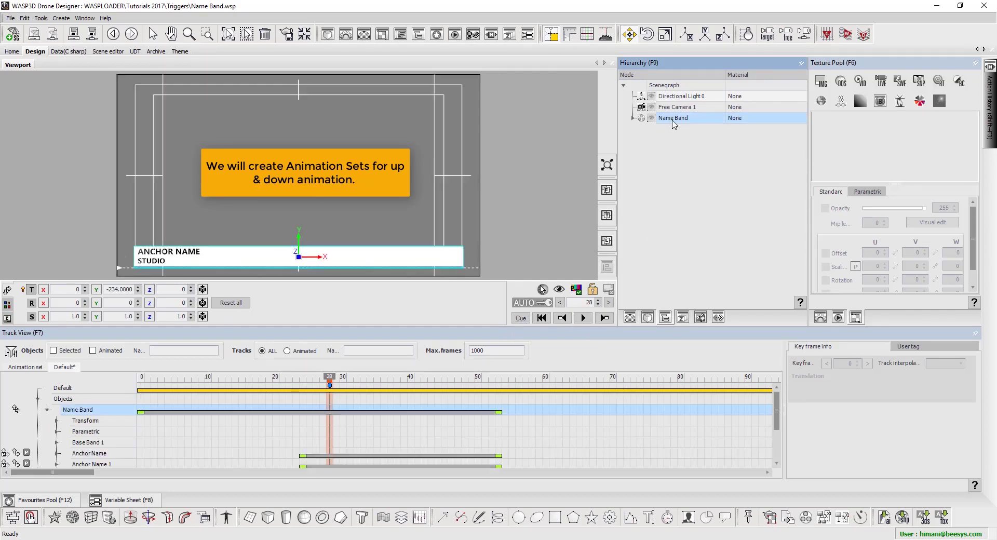
# Test-raise the Name Band to about Y -167, undo back to Y -234, and show Animation sets
pyautogui.click(119, 289)
pyautogui.moveTo(119, 289); pyautogui.dragTo(173, 251)
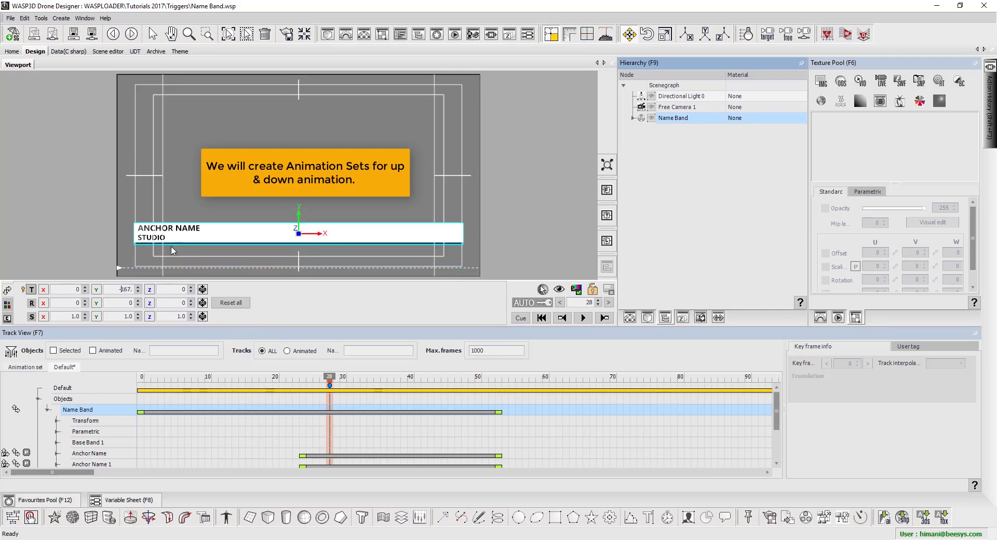
pyautogui.hotkey('ctrl', 'z')
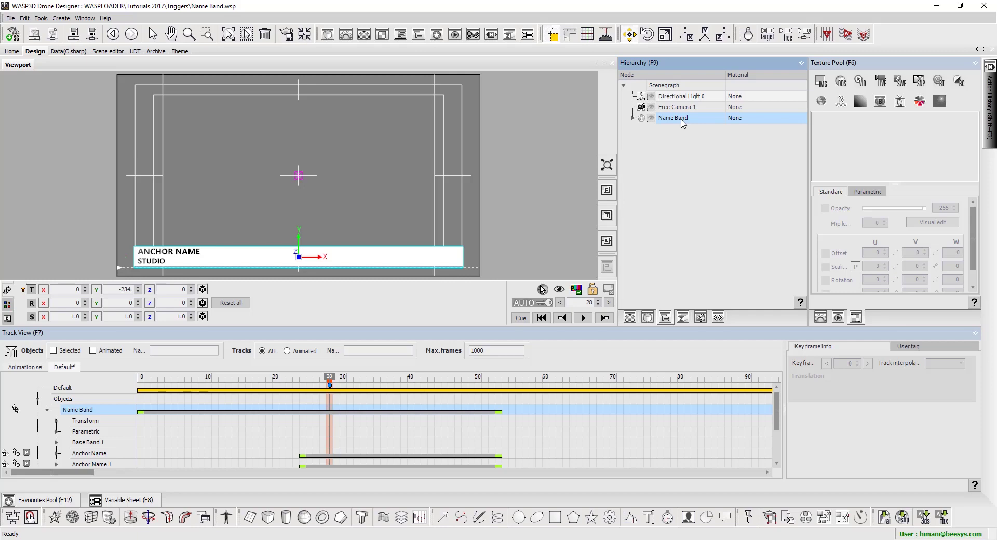
pyautogui.click(19, 367)
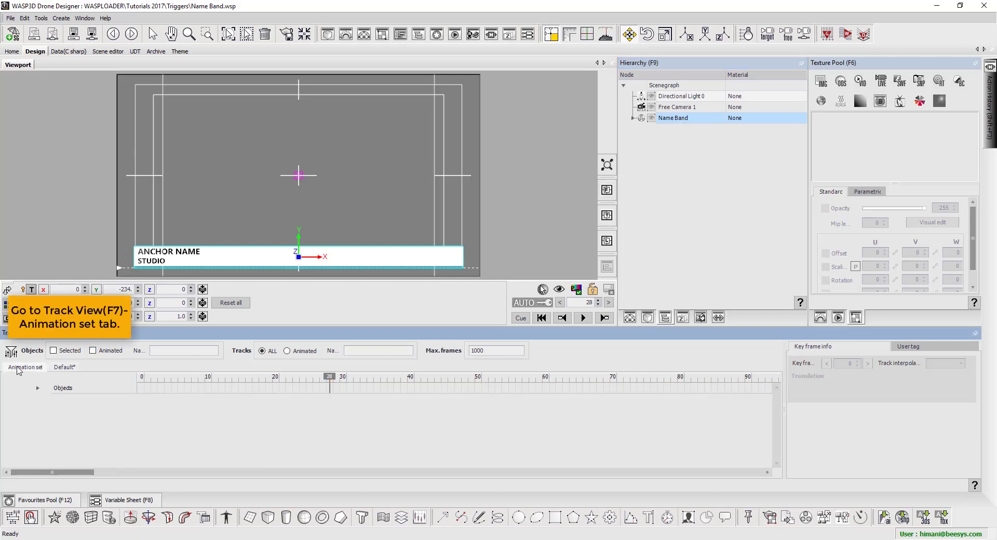
# Under Objects > Animation set > Default, create an absolute FLOAT3 track named Translation_UP
pyautogui.doubleClick(63, 388)
pyautogui.doubleClick(78, 399)
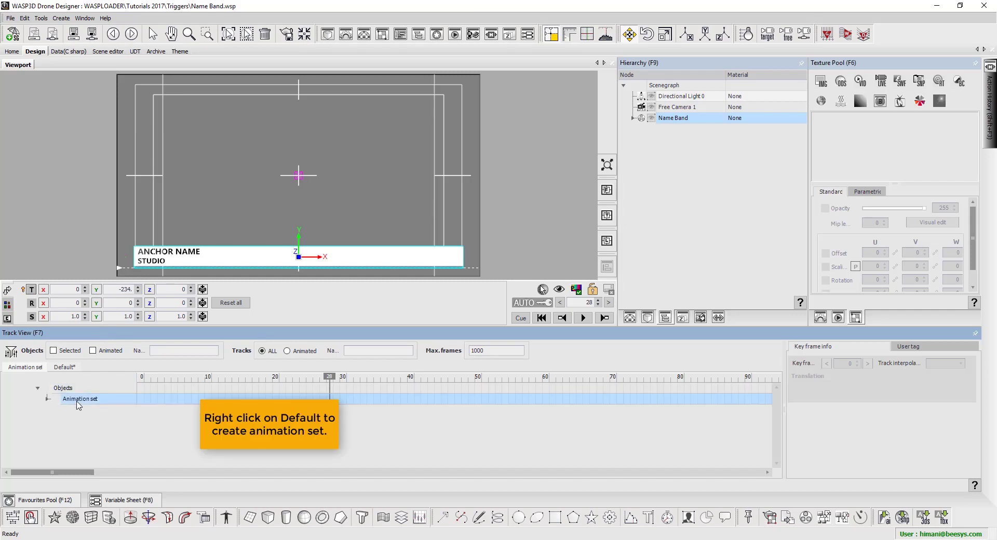
pyautogui.click(84, 413)
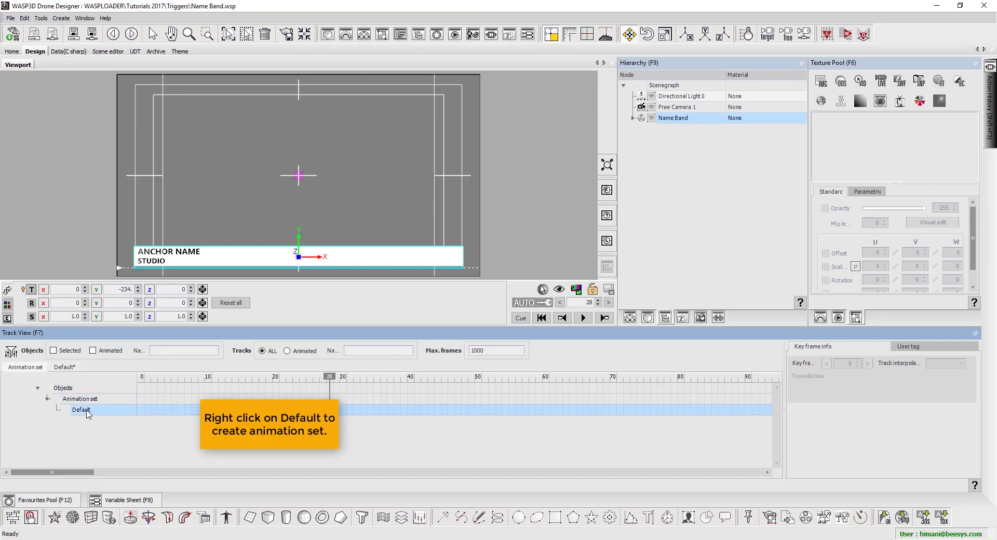
pyautogui.rightClick(87, 411)
pyautogui.click(115, 416)
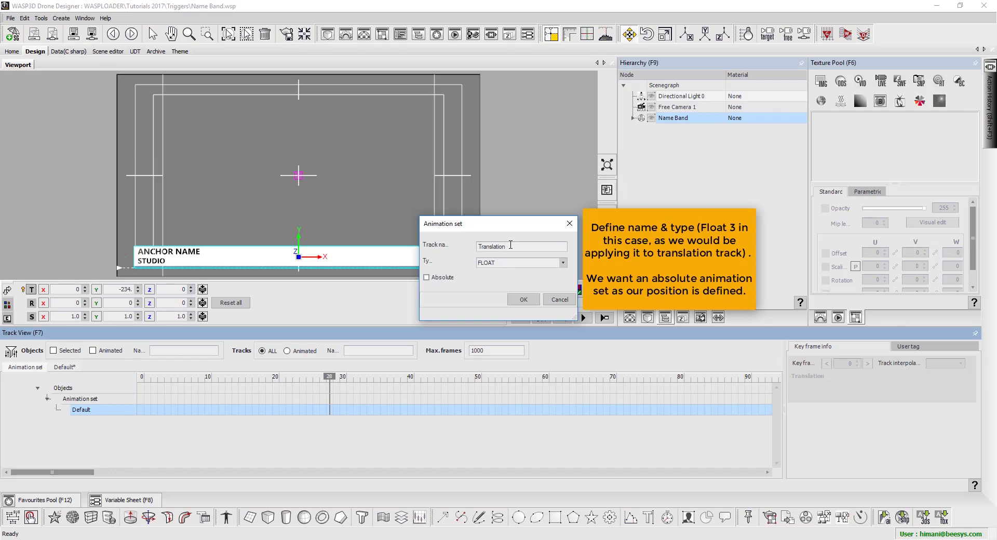
pyautogui.click(563, 263)
pyautogui.click(533, 287)
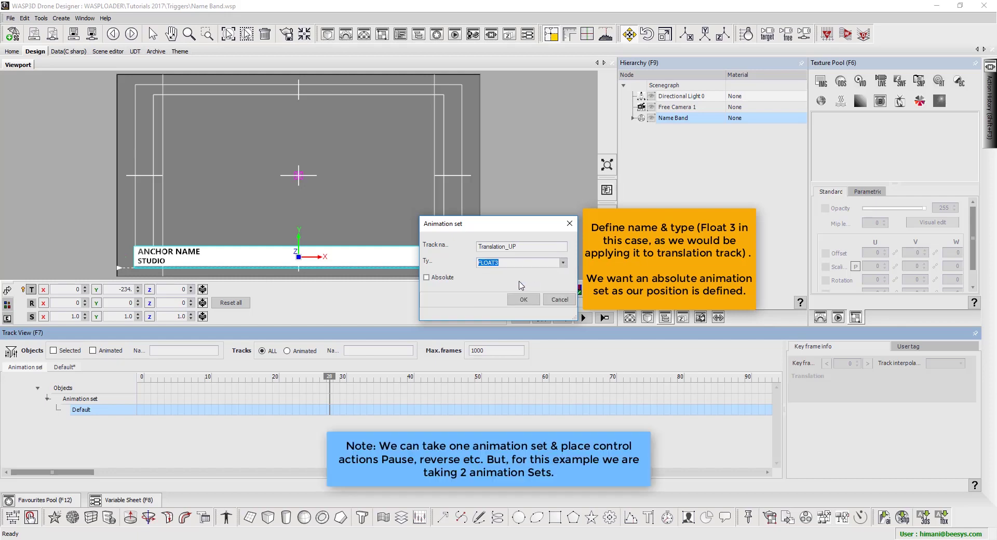
pyautogui.click(442, 278)
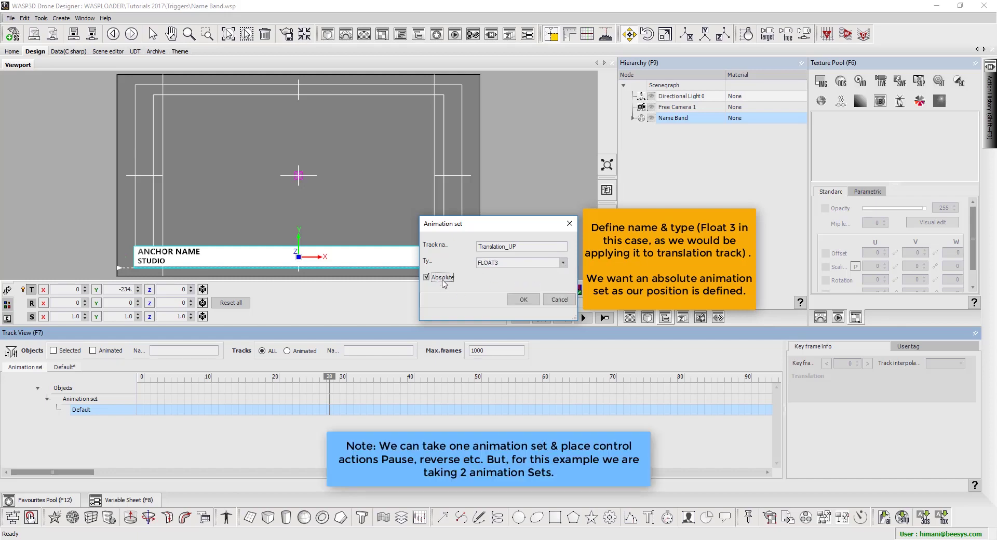
pyautogui.click(521, 301)
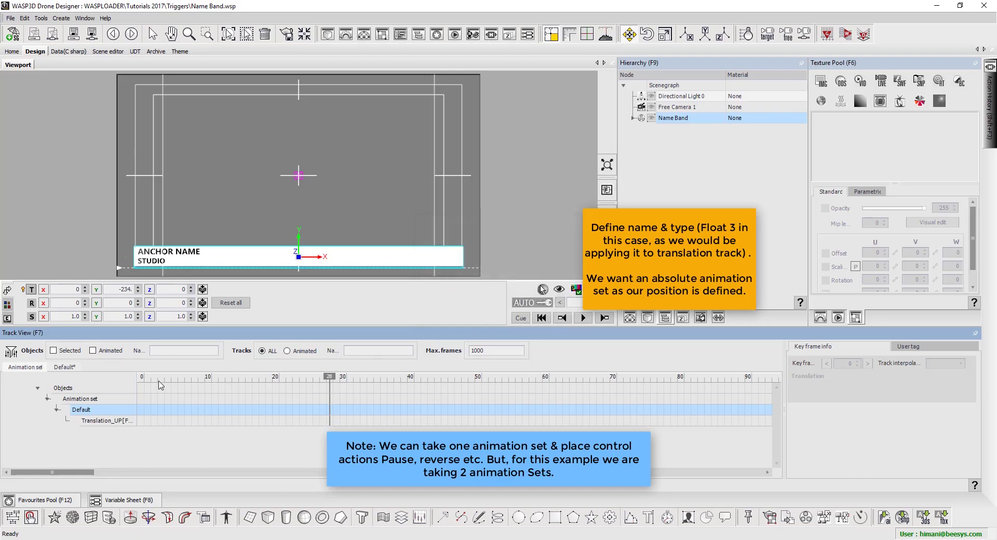
# Widen the track name column, go to frame 12, and set the Name Band's Translate Y to -155
pyautogui.moveTo(133, 375); pyautogui.dragTo(186, 384)
pyautogui.click(267, 378)
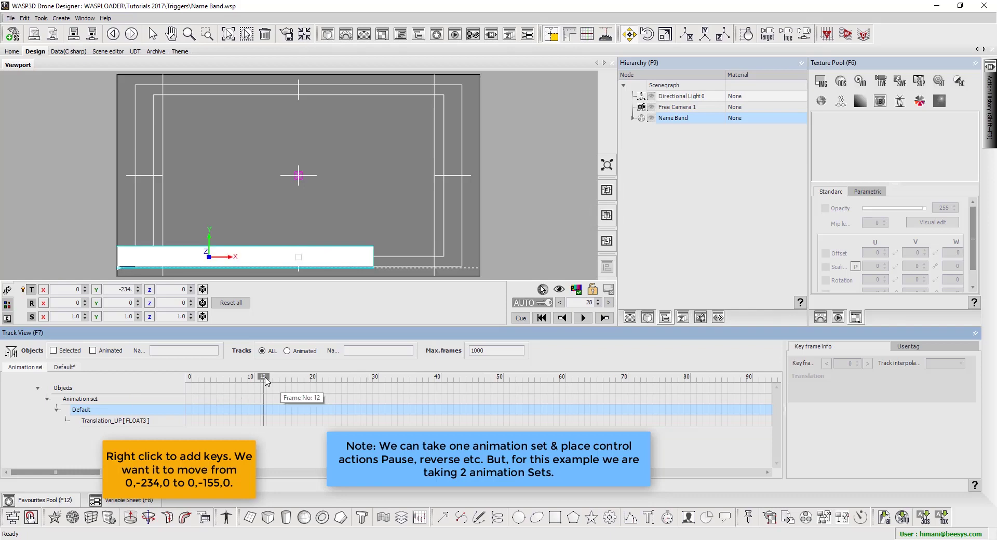
pyautogui.click(685, 119)
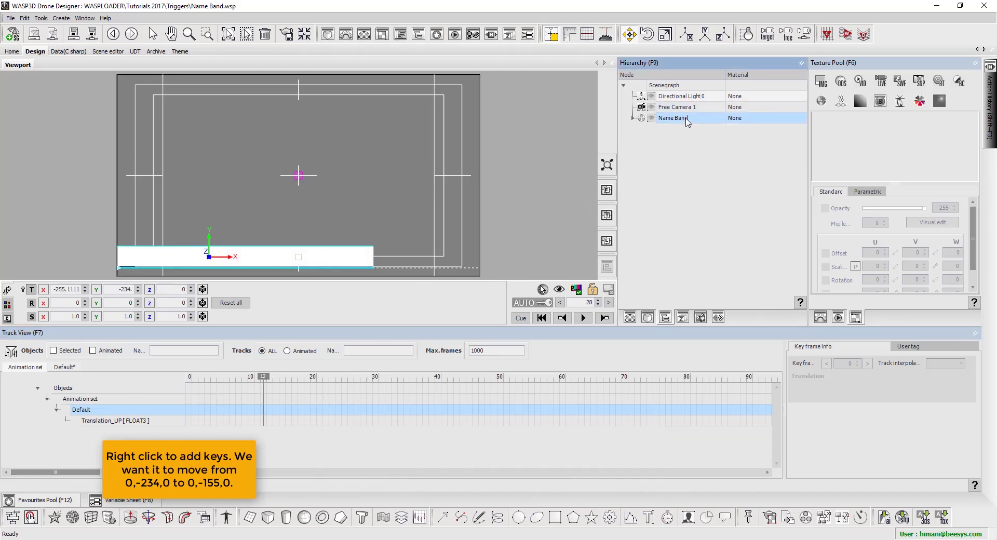
pyautogui.doubleClick(117, 289)
pyautogui.write('-155')
pyautogui.press('Return')
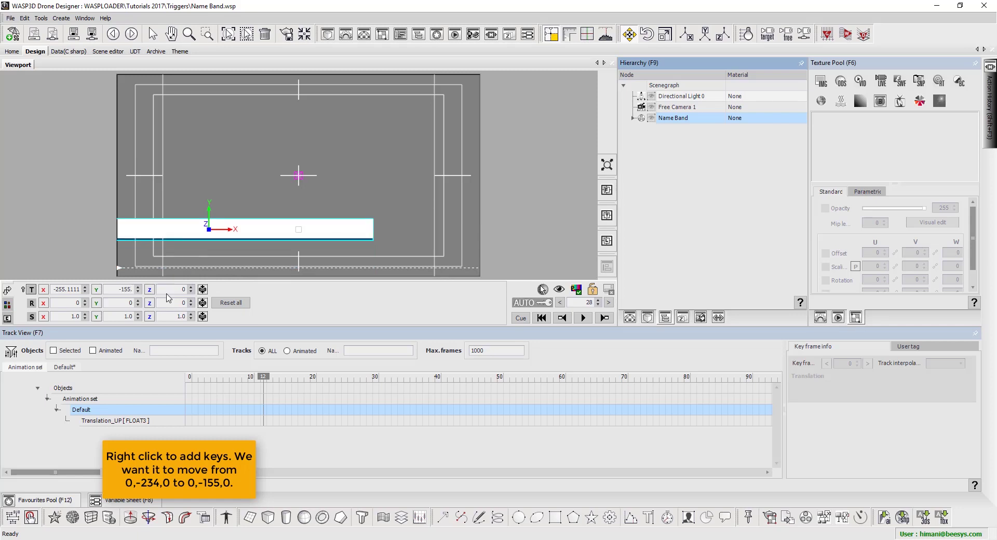
# Turn on viewport guides and add a horizontal guide at Y 320
pyautogui.click(551, 36)
pyautogui.click(550, 34)
pyautogui.moveTo(117, 239); pyautogui.dragTo(119, 241)
# Restore the Name Band's Translate Y to -234
pyautogui.moveTo(129, 289); pyautogui.dragTo(209, 307)
pyautogui.write('34')
pyautogui.press('Return')
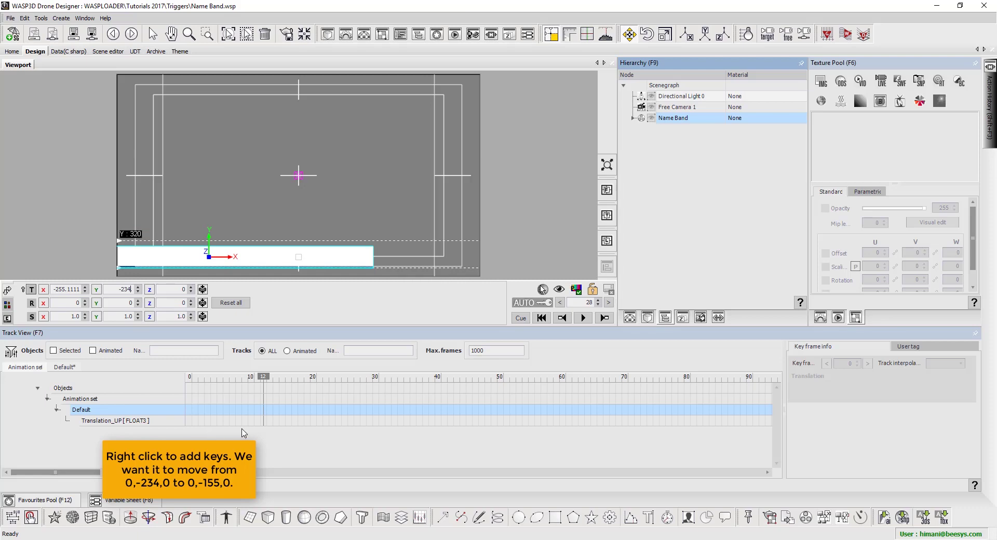
# Add a key on the Translation_UP track at frame 12
pyautogui.rightClick(262, 421)
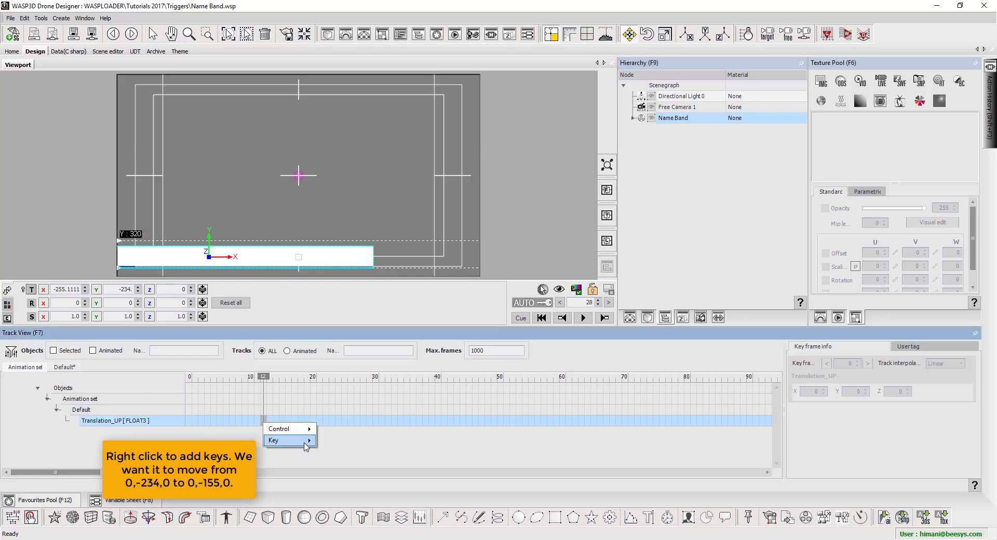
pyautogui.click(333, 441)
pyautogui.doubleClick(449, 439)
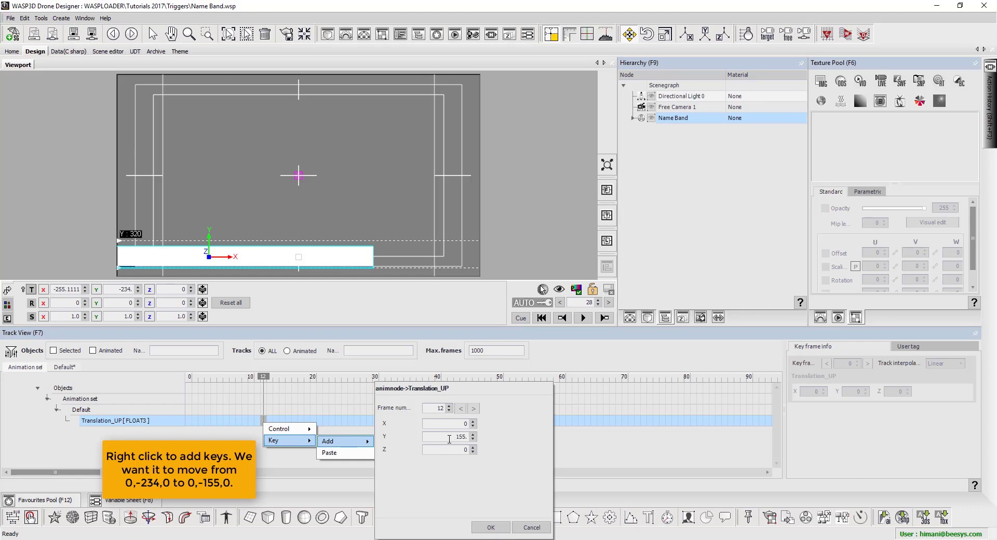
pyautogui.click(490, 527)
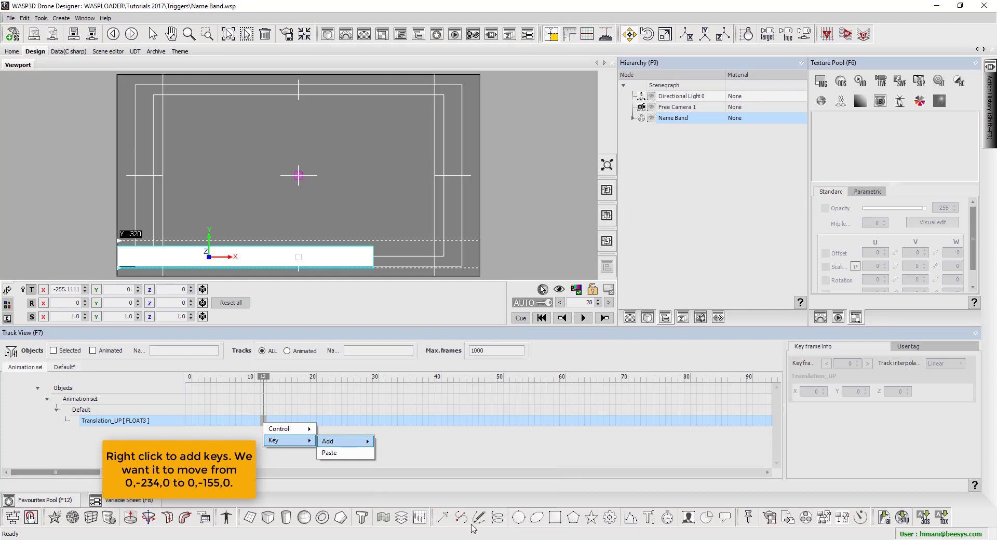
# Set the frame-0 Translation_UP key to Y -234 and scrub the timeline to preview
pyautogui.click(188, 422)
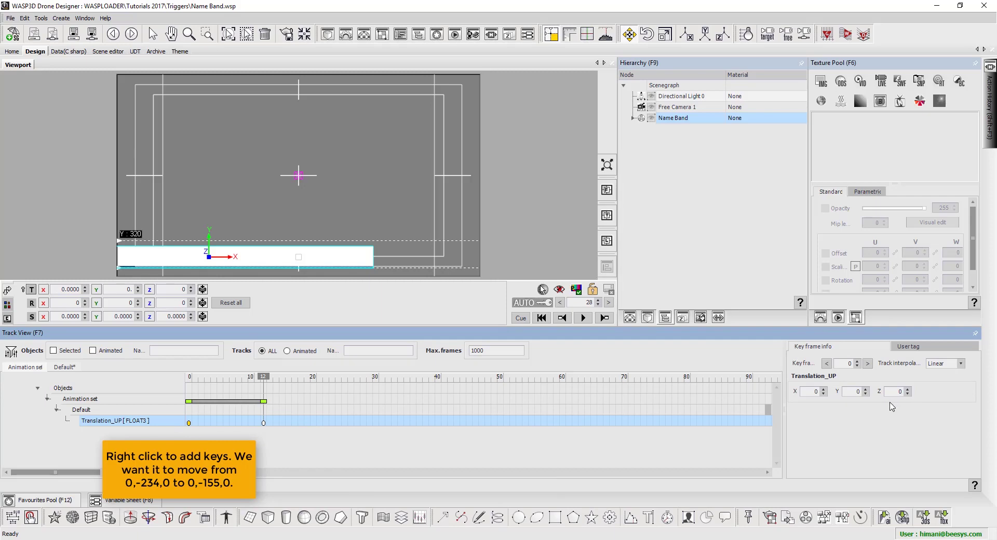
pyautogui.doubleClick(847, 391)
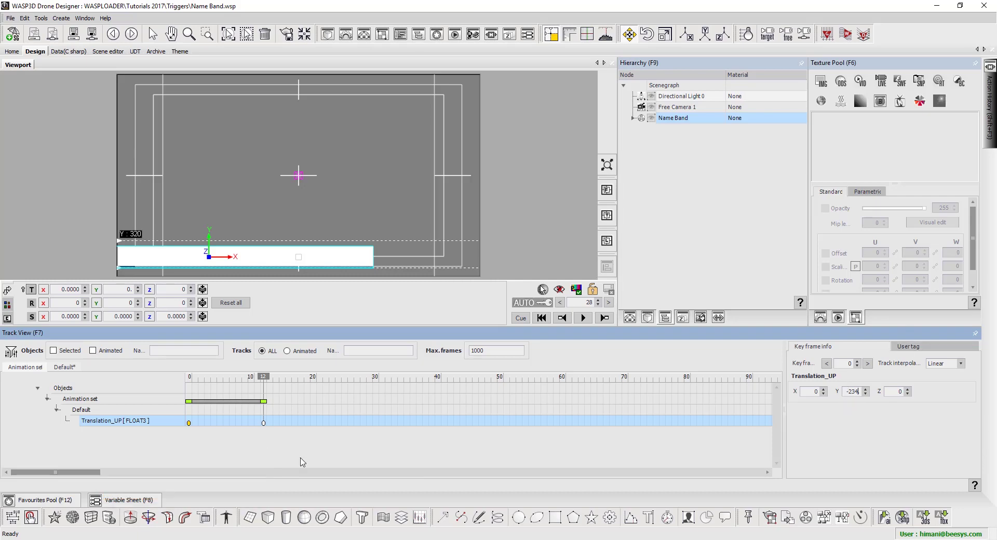
pyautogui.click(189, 378)
pyautogui.click(269, 378)
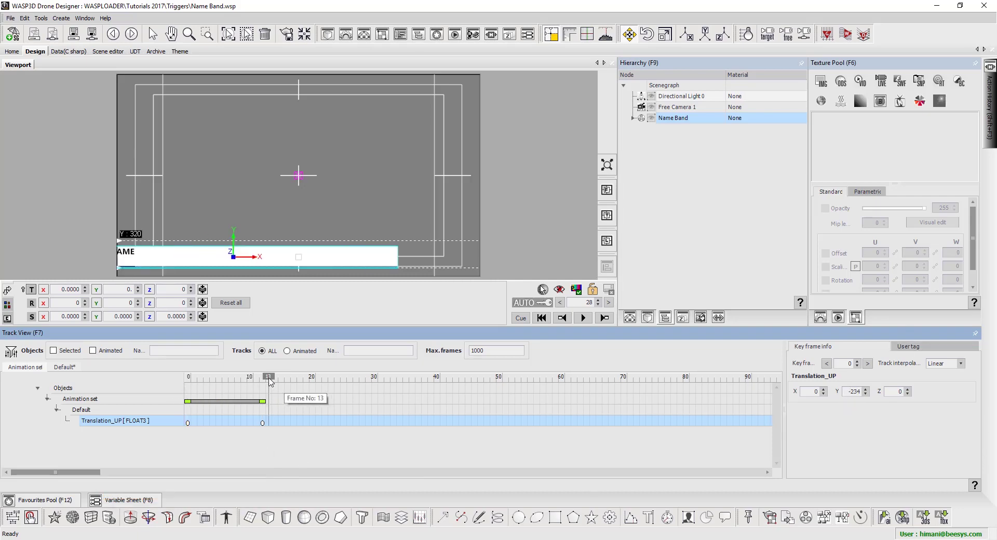
# At frame 12, set up a Stop AnimSet control action on Self for Translation_UP
pyautogui.click(264, 378)
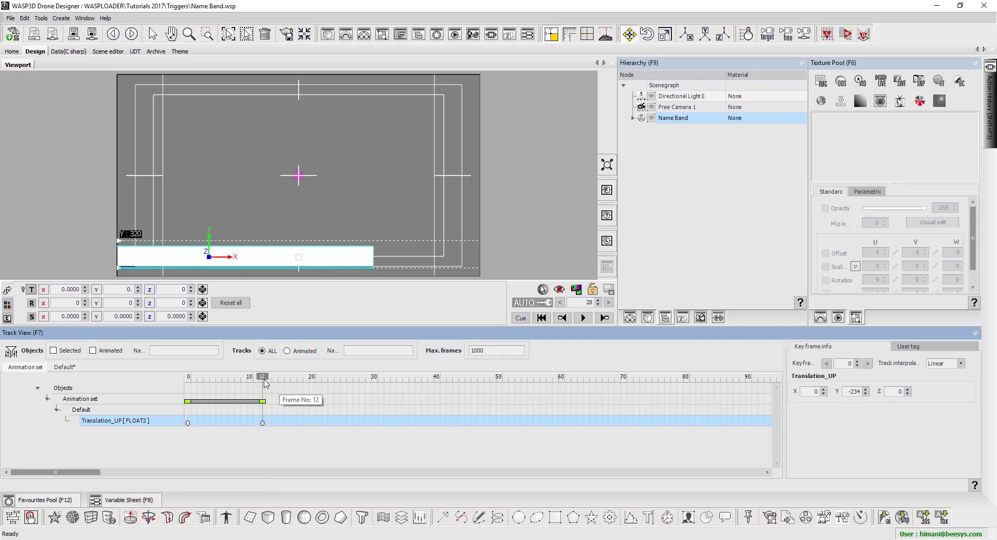
pyautogui.rightClick(263, 422)
pyautogui.moveTo(291, 426)
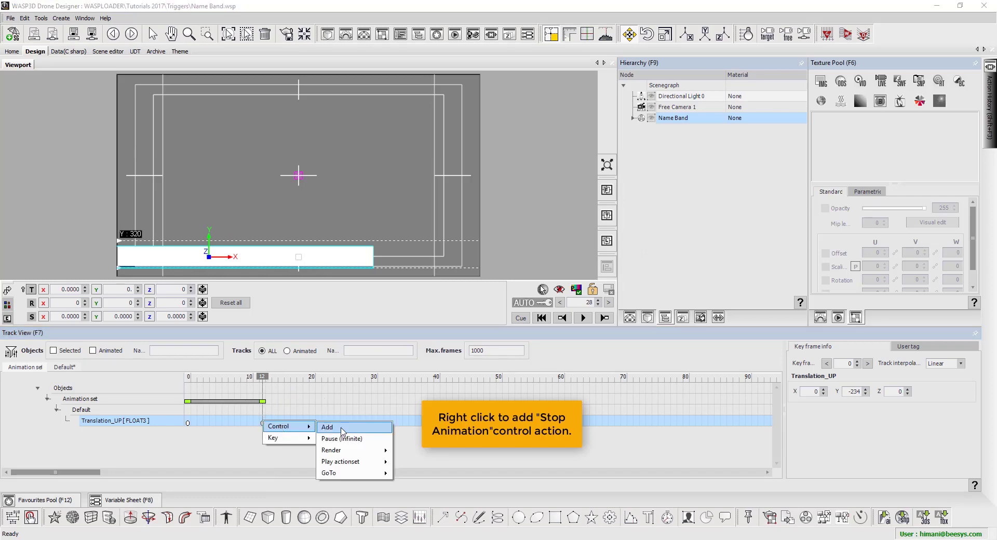
pyautogui.click(342, 429)
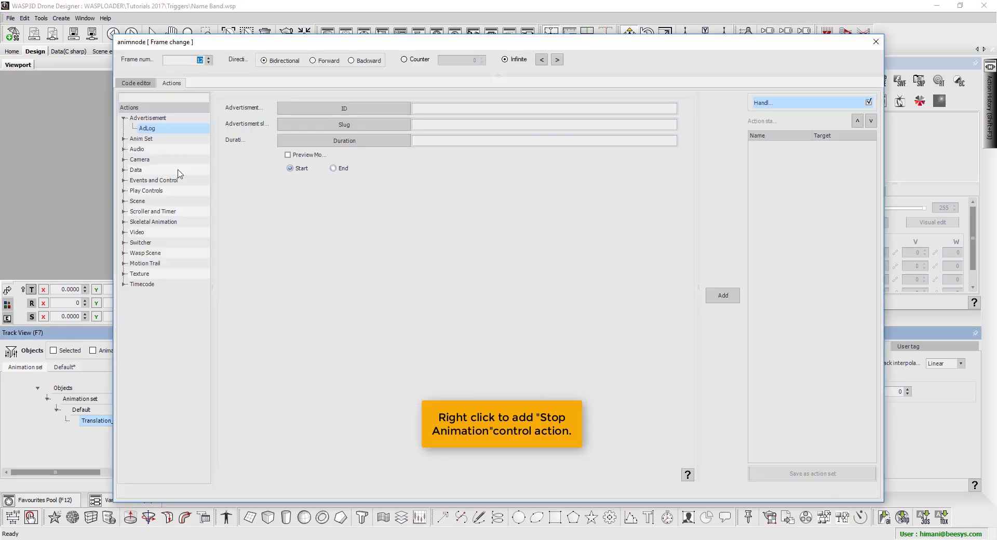
pyautogui.doubleClick(152, 139)
pyautogui.click(155, 160)
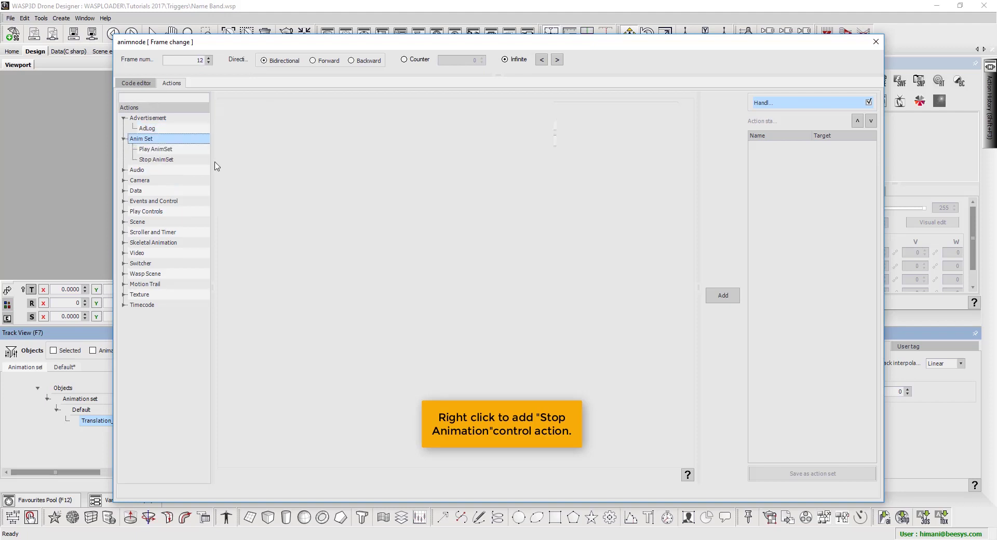
pyautogui.click(321, 114)
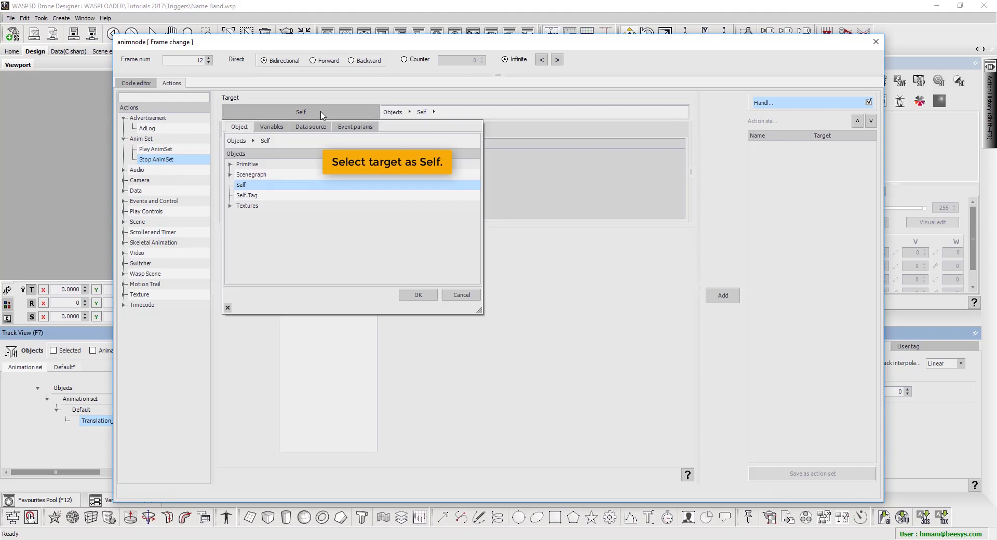
pyautogui.click(561, 295)
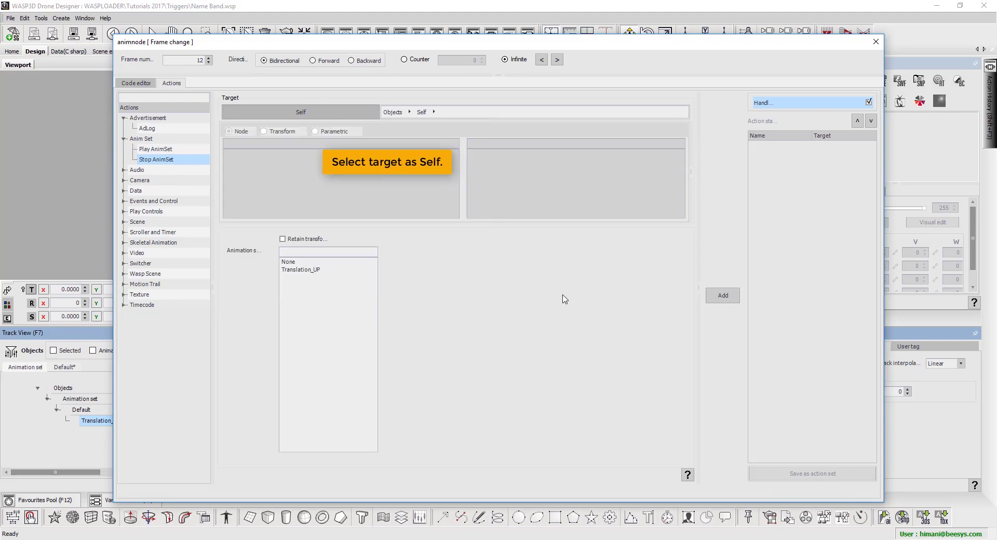
pyautogui.click(325, 112)
pyautogui.click(267, 185)
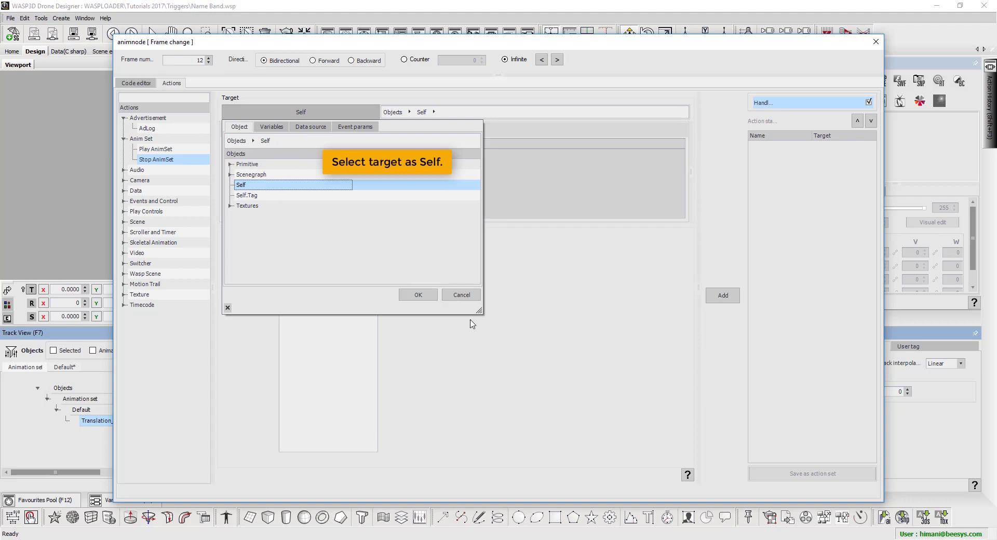
pyautogui.click(418, 295)
pyautogui.click(335, 270)
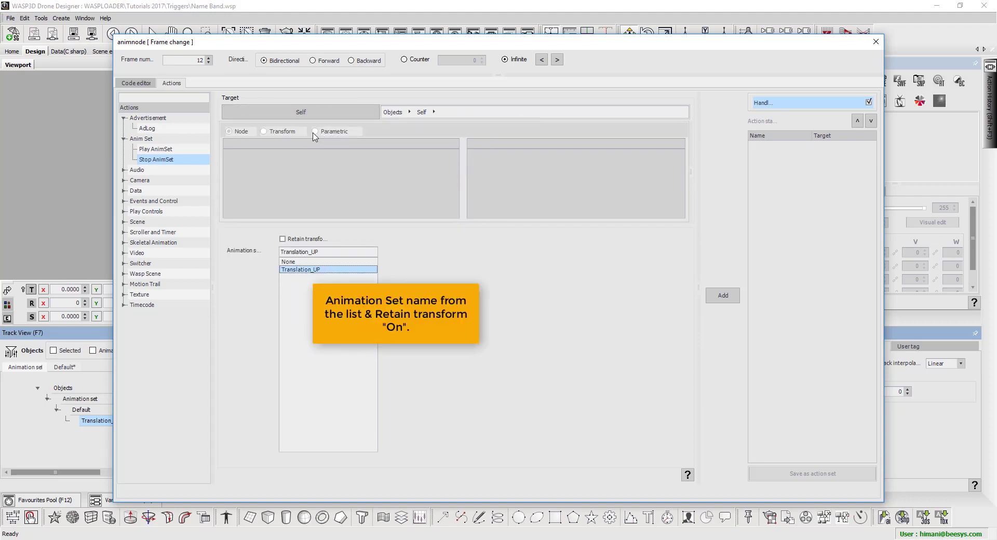
# Add the Stop AnimSet action with Retain transform enabled, update it, and close the editor
pyautogui.click(728, 298)
pyautogui.click(767, 150)
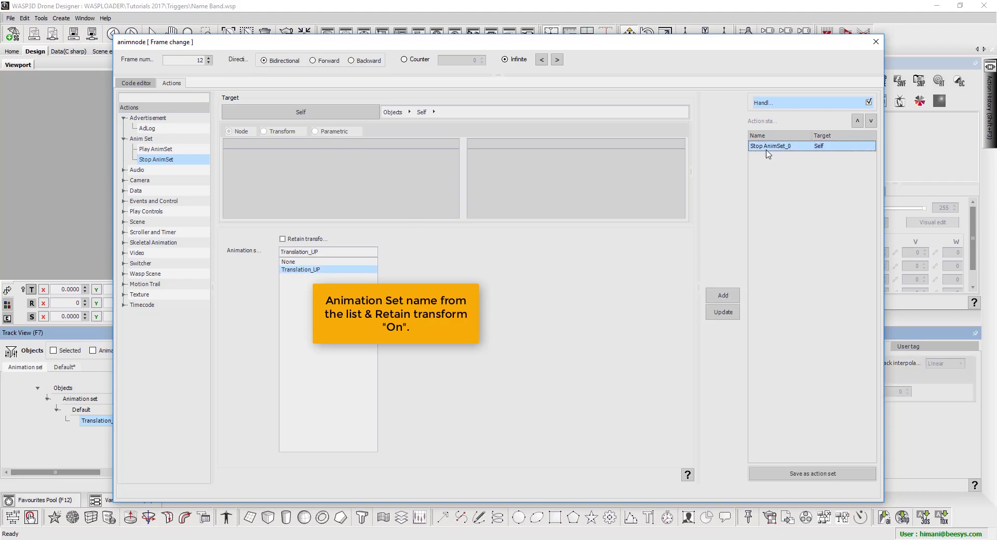
pyautogui.click(318, 241)
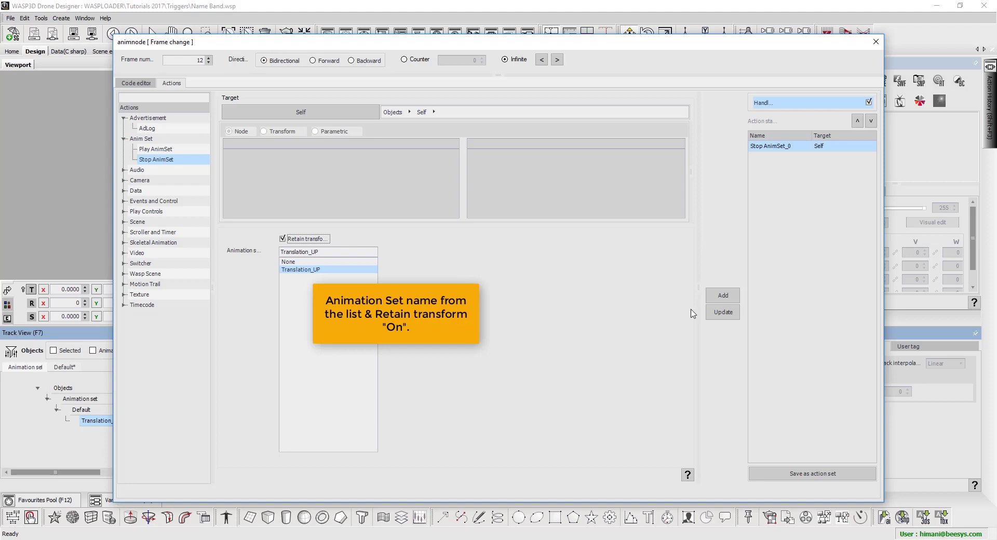
pyautogui.click(723, 312)
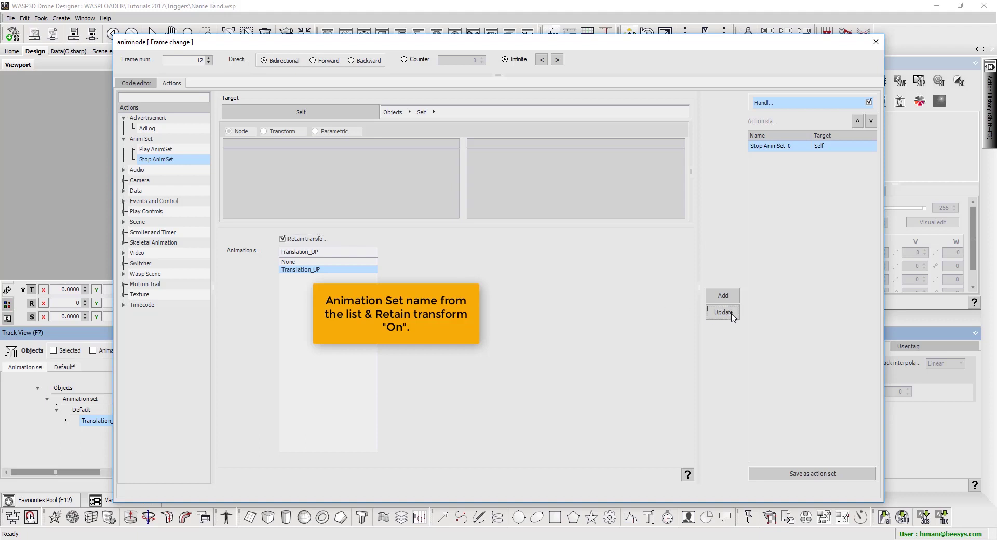
pyautogui.click(880, 46)
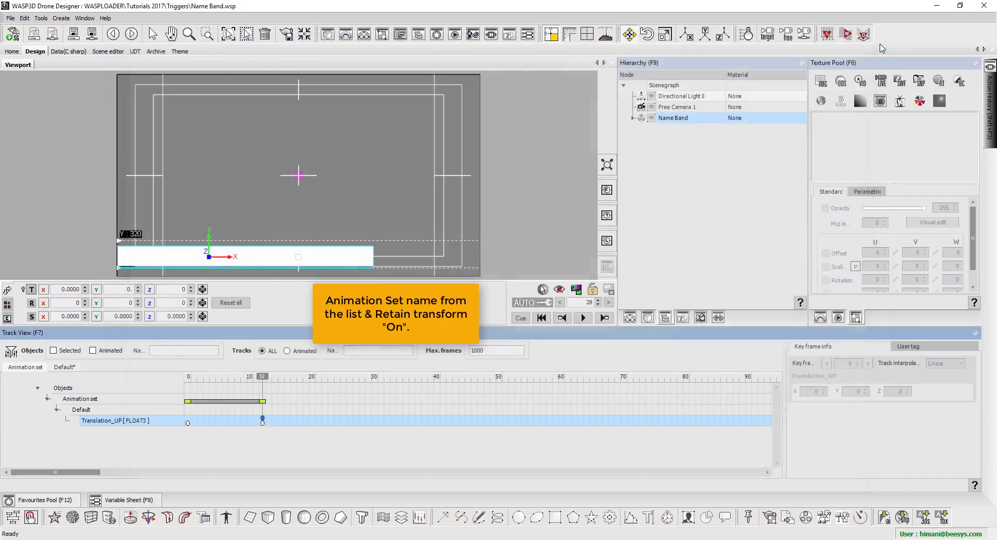
# Create a second absolute FLOAT3 track named Translation_Down under the Default animation set
pyautogui.click(294, 384)
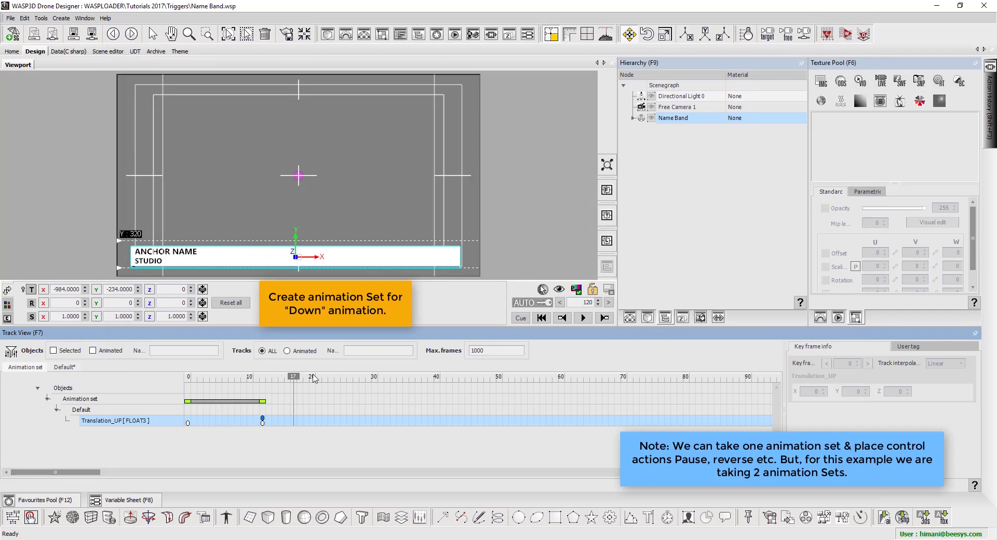
pyautogui.click(115, 404)
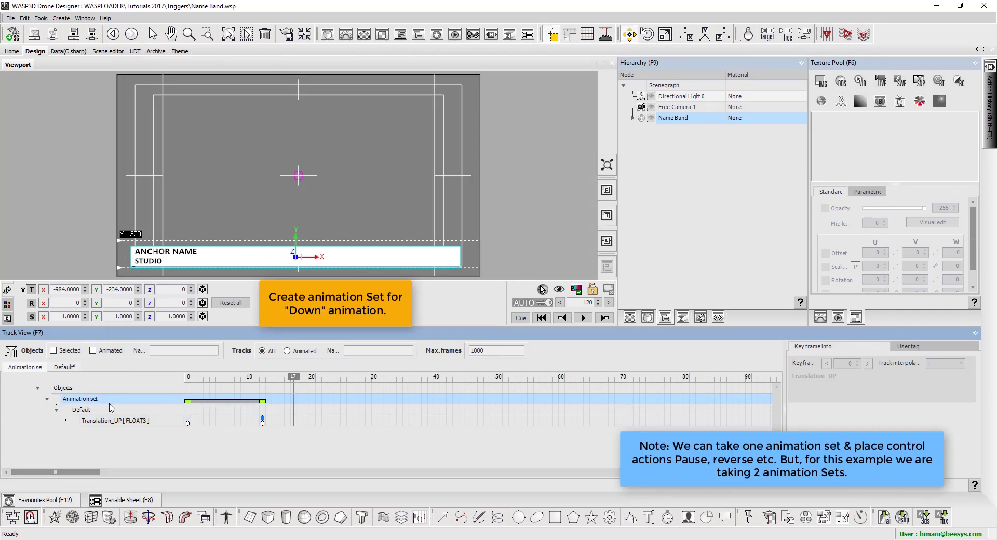
pyautogui.click(108, 410)
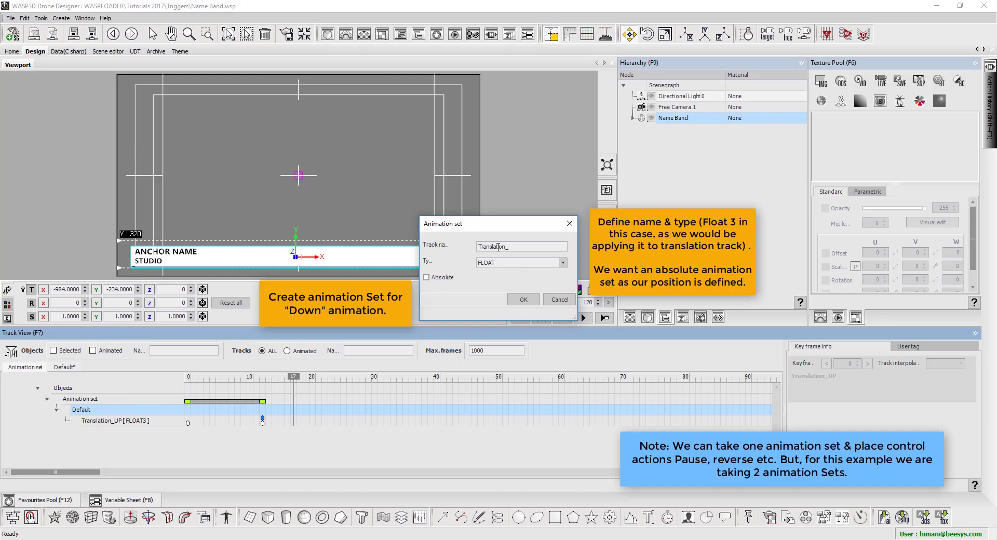
pyautogui.write('wn')
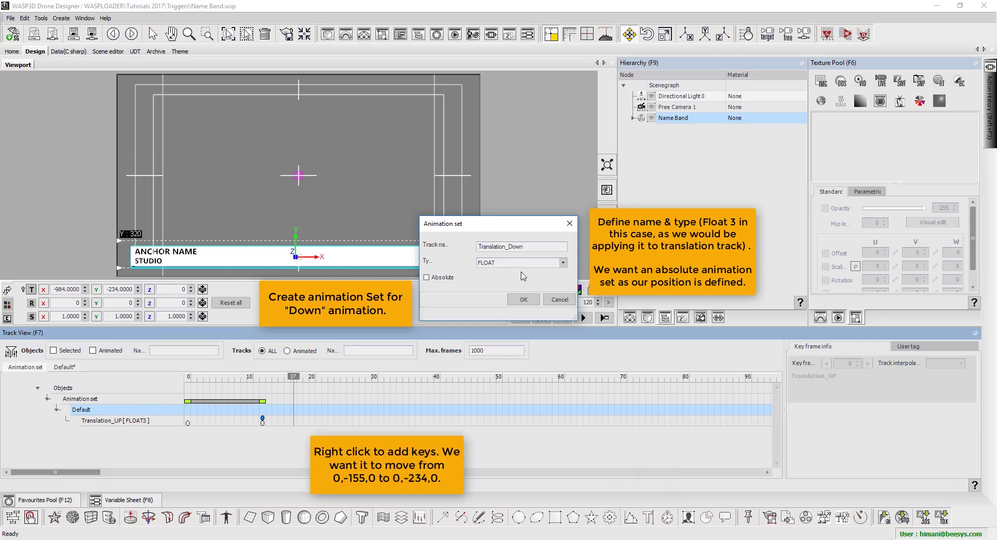
pyautogui.click(563, 262)
pyautogui.click(478, 281)
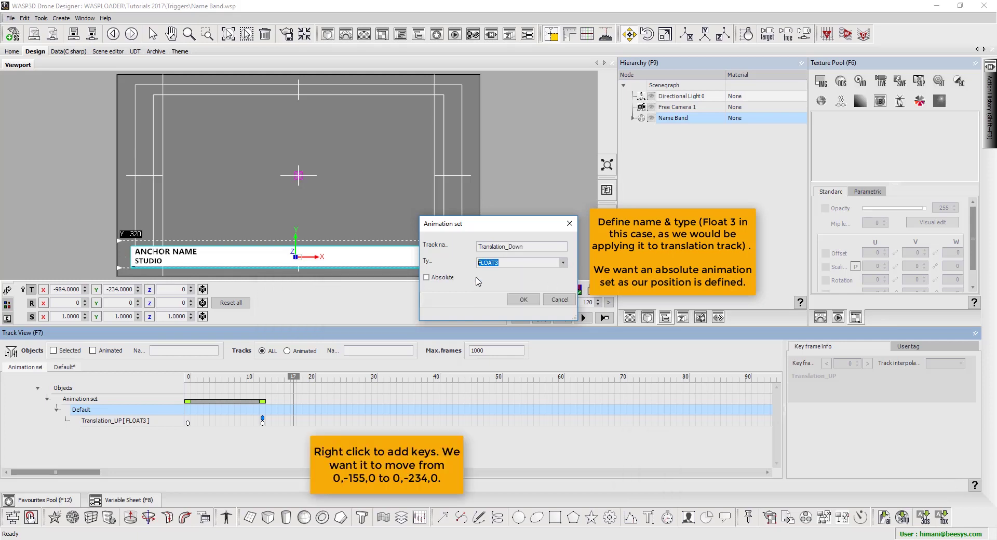
pyautogui.click(427, 277)
pyautogui.press('Return')
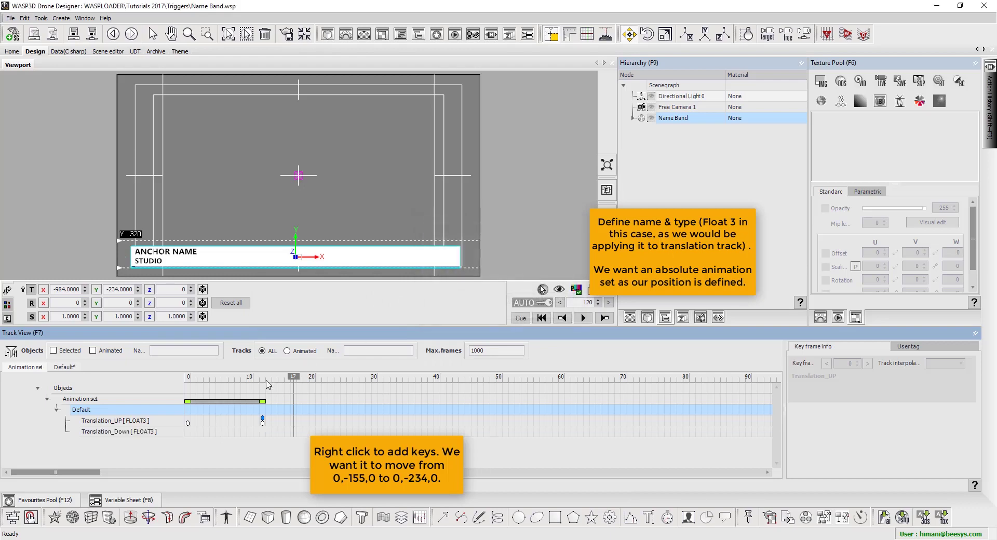
# Add a frame-12 key on Translation_Down and set its frame-0 key to Y -155
pyautogui.click(264, 386)
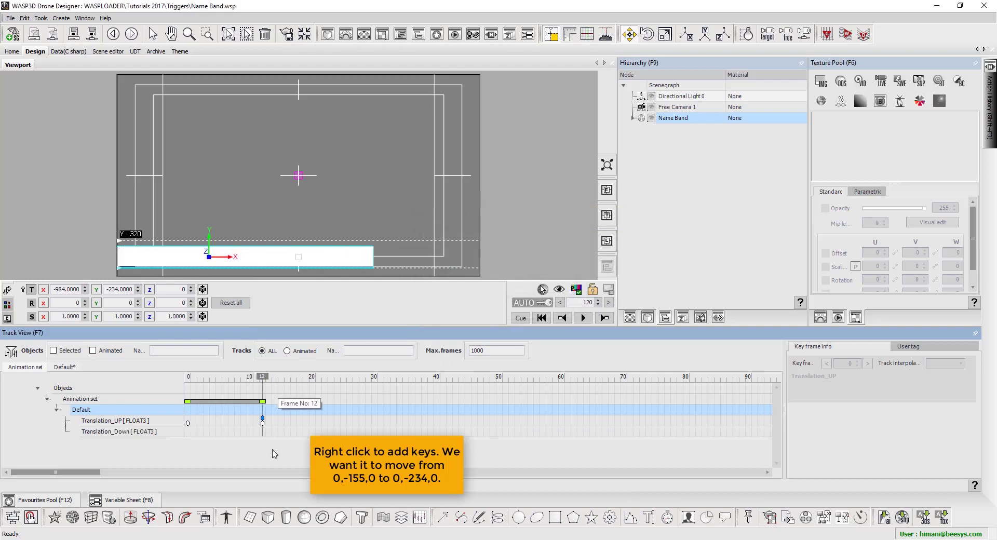
pyautogui.rightClick(266, 433)
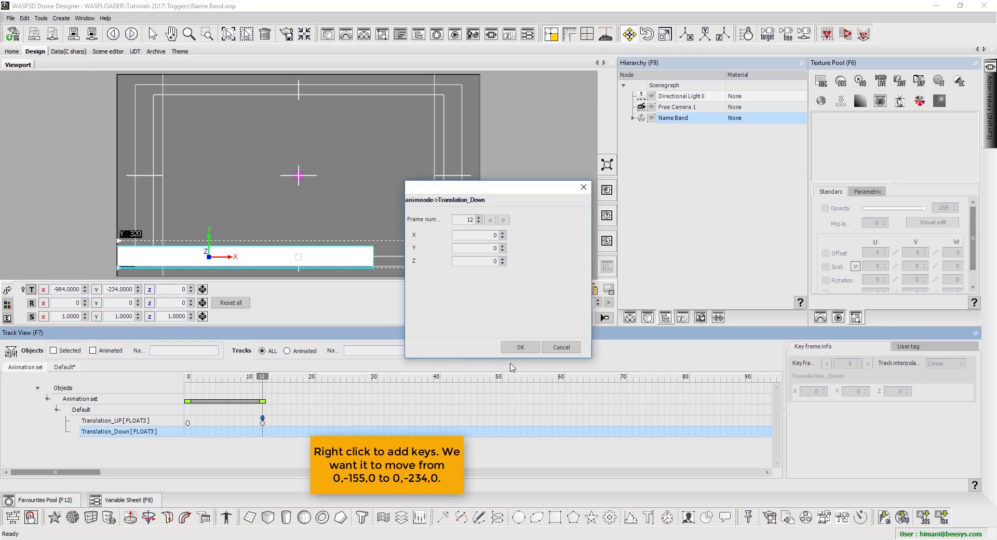
pyautogui.click(520, 346)
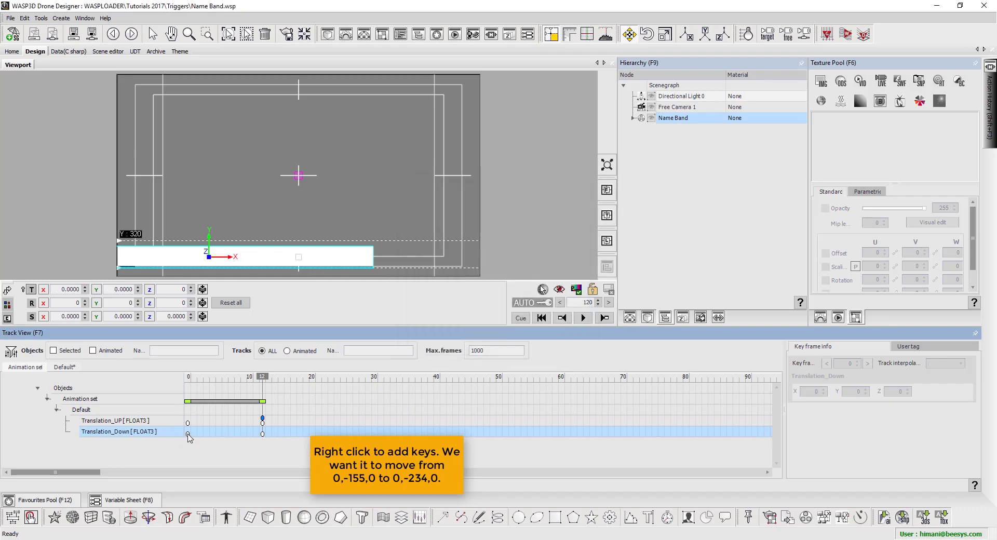
pyautogui.click(188, 434)
pyautogui.doubleClick(847, 392)
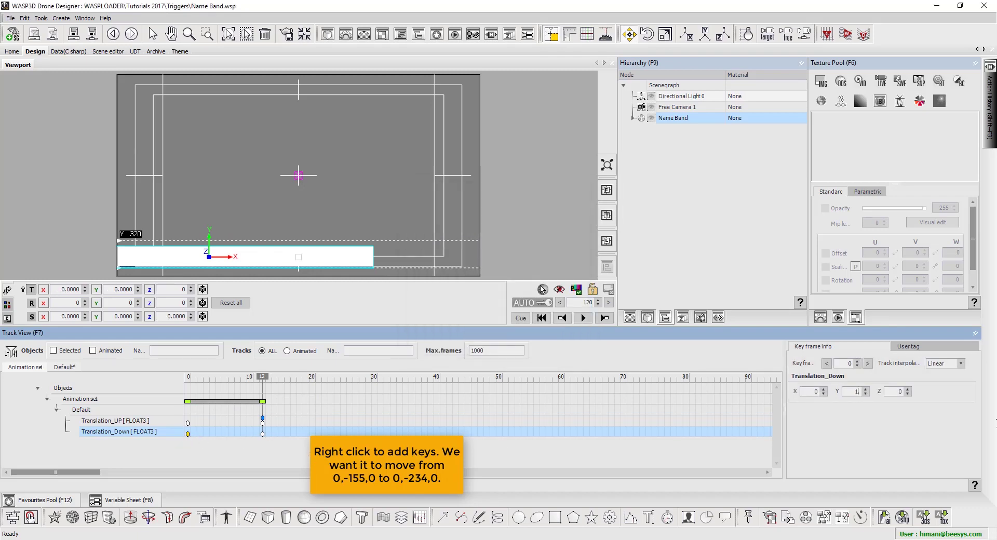
pyautogui.press('Return')
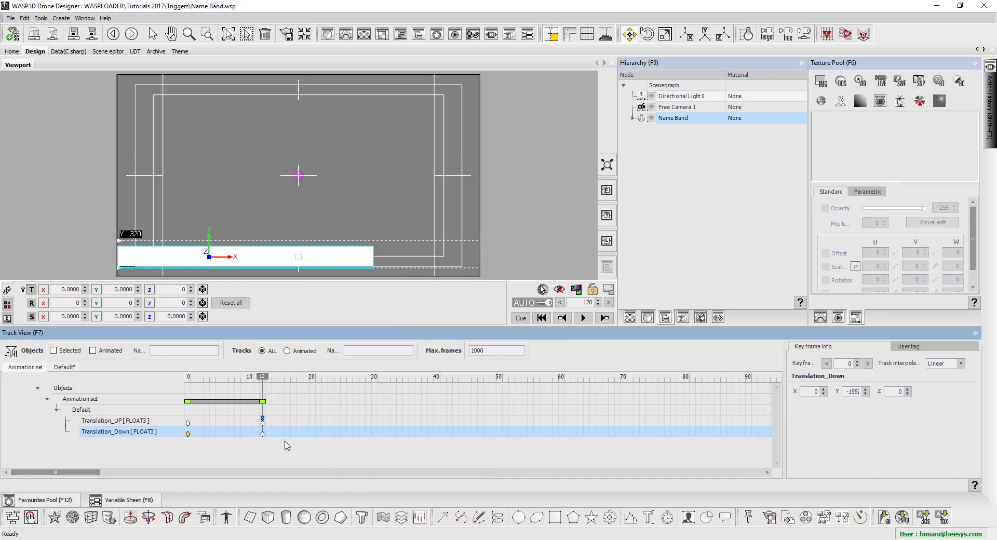
# Set the frame-12 Translation_Down key to Y -234 and check its key details
pyautogui.click(262, 434)
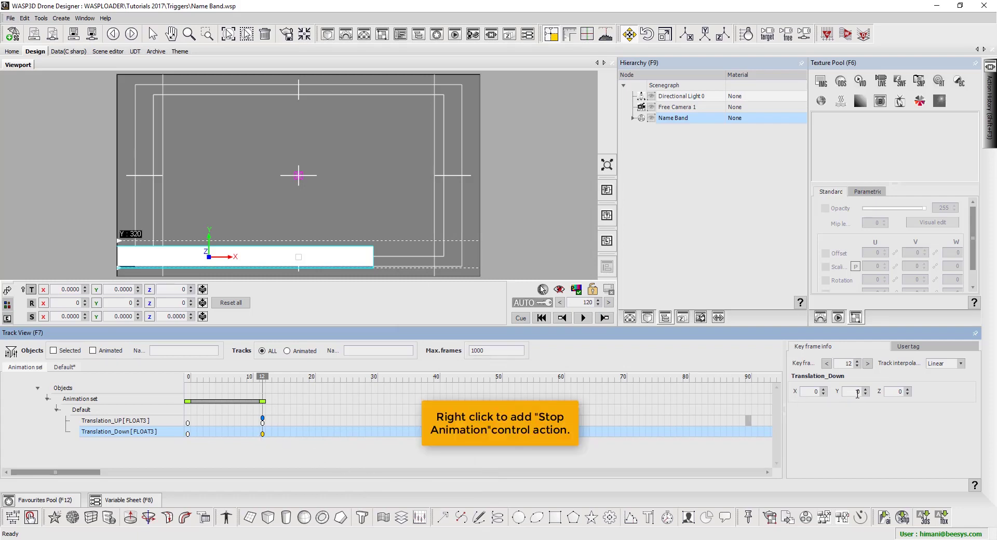
pyautogui.doubleClick(858, 392)
pyautogui.write('-234')
pyautogui.press('Return')
pyautogui.doubleClick(262, 433)
pyautogui.click(561, 348)
# At frame 12, set up a Stop AnimSet action on Self for Translation_Down
pyautogui.rightClick(263, 432)
pyautogui.moveTo(283, 436)
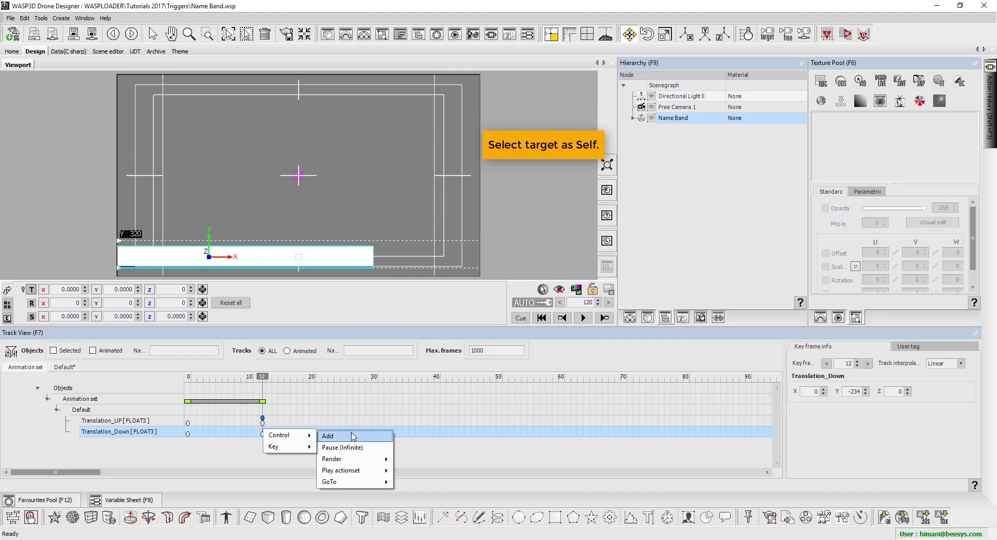
pyautogui.click(327, 434)
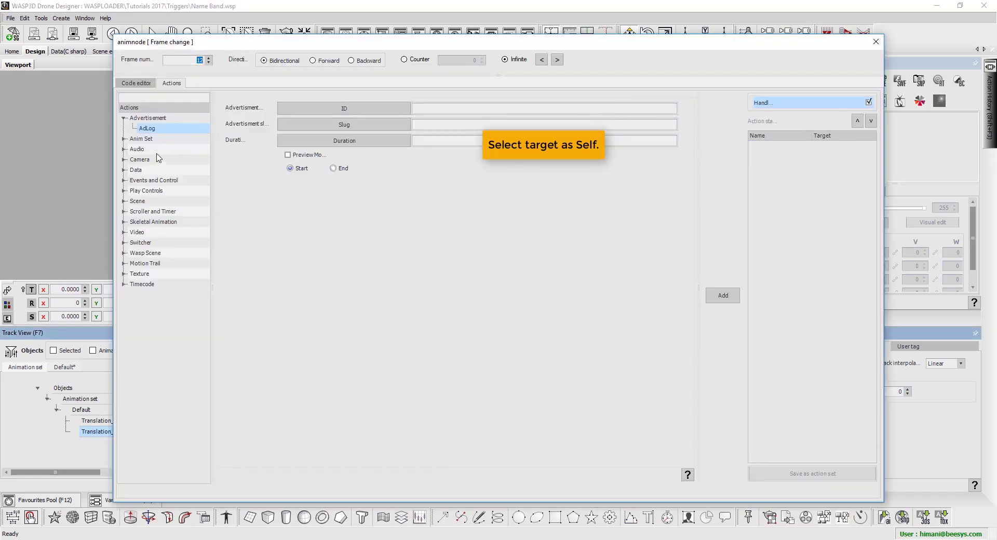
pyautogui.doubleClick(141, 139)
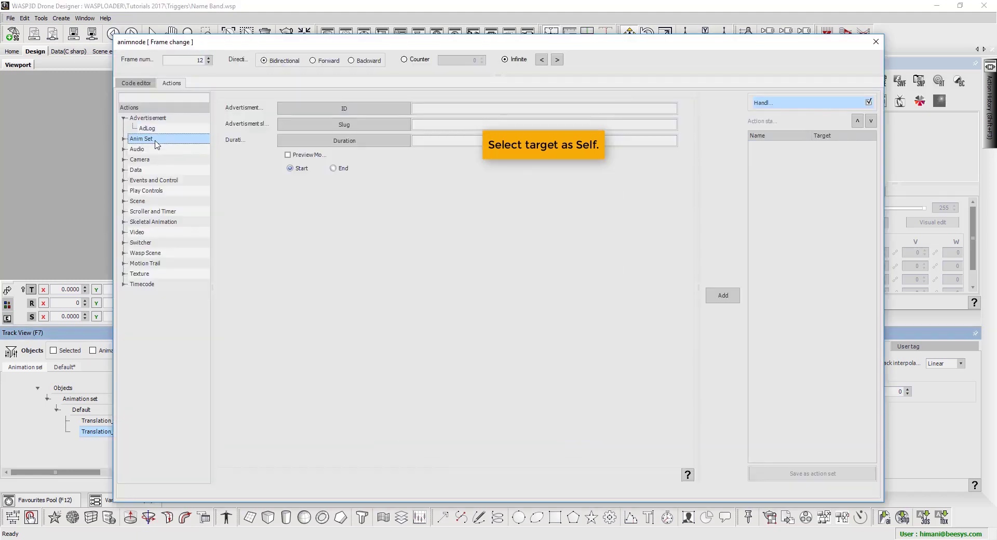
pyautogui.click(156, 160)
pyautogui.click(343, 114)
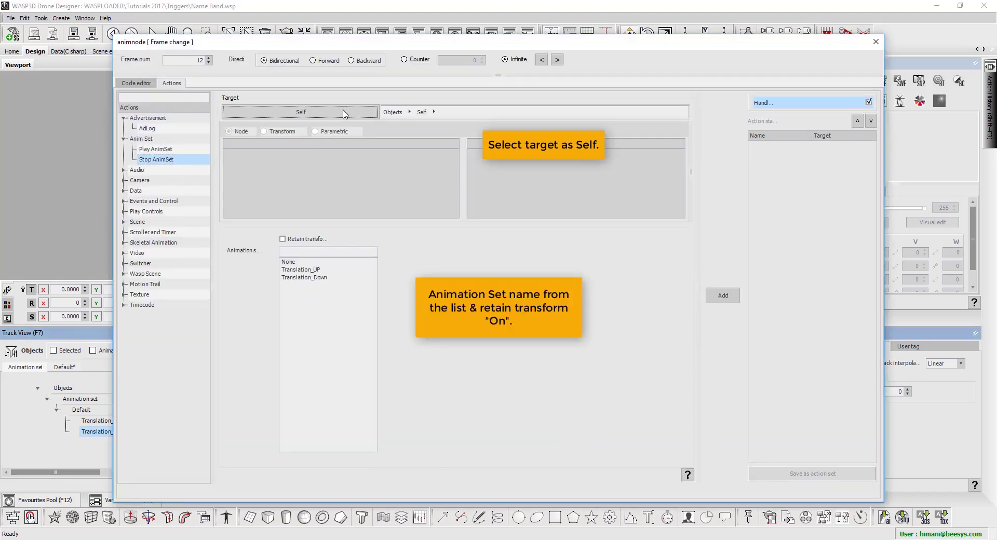
pyautogui.click(407, 295)
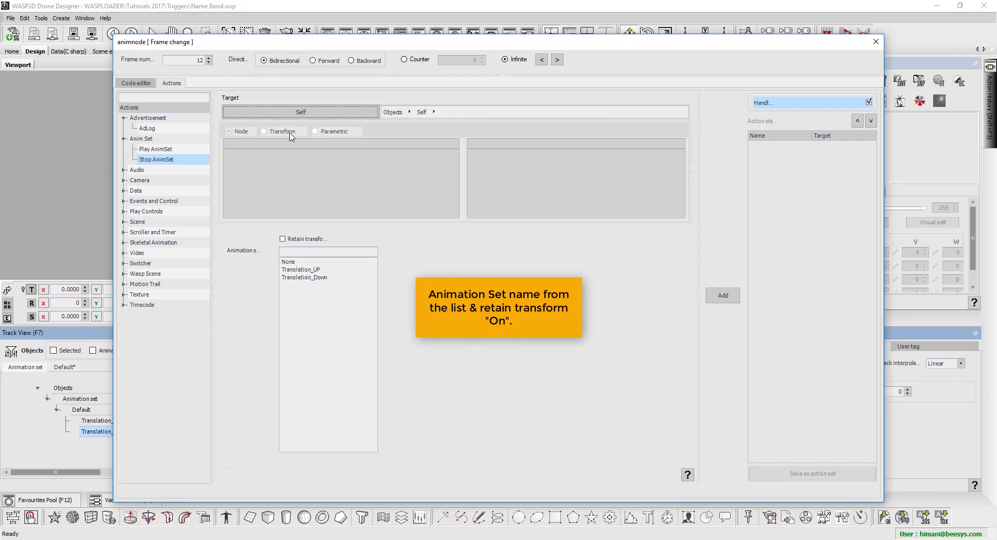
pyautogui.click(317, 278)
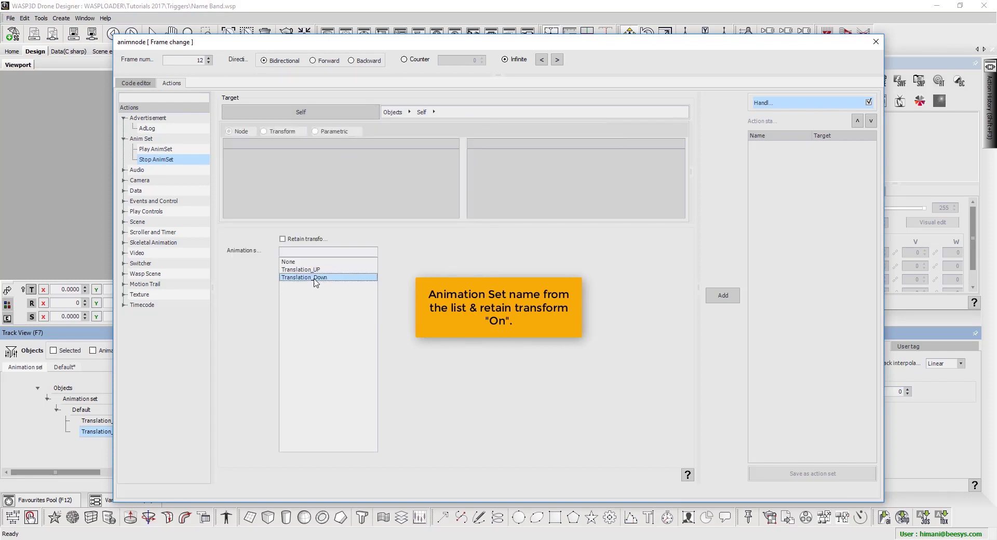
# Enable Retain transform, add the Stop AnimSet action, and close the frame action dialog
pyautogui.click(312, 240)
pyautogui.click(723, 295)
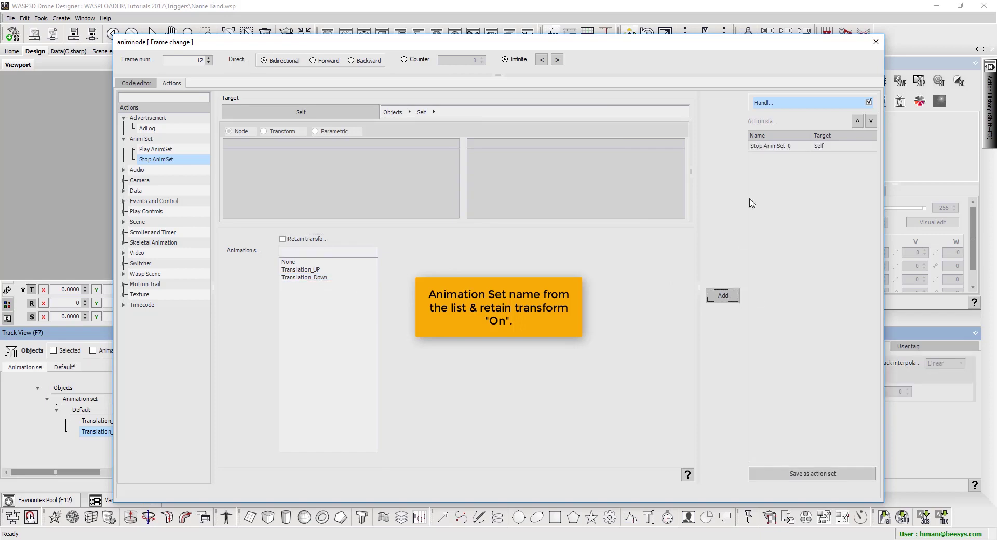
pyautogui.click(771, 147)
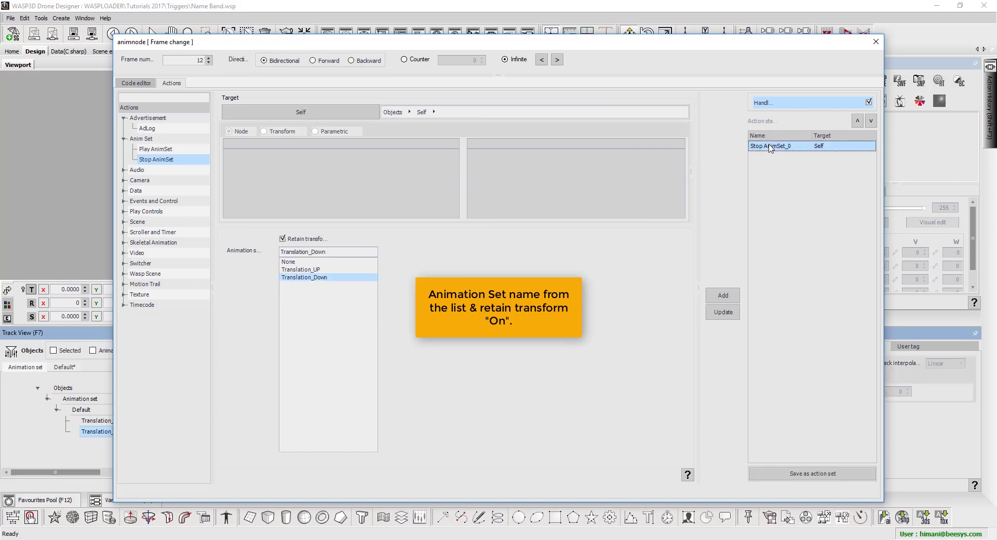
pyautogui.click(876, 41)
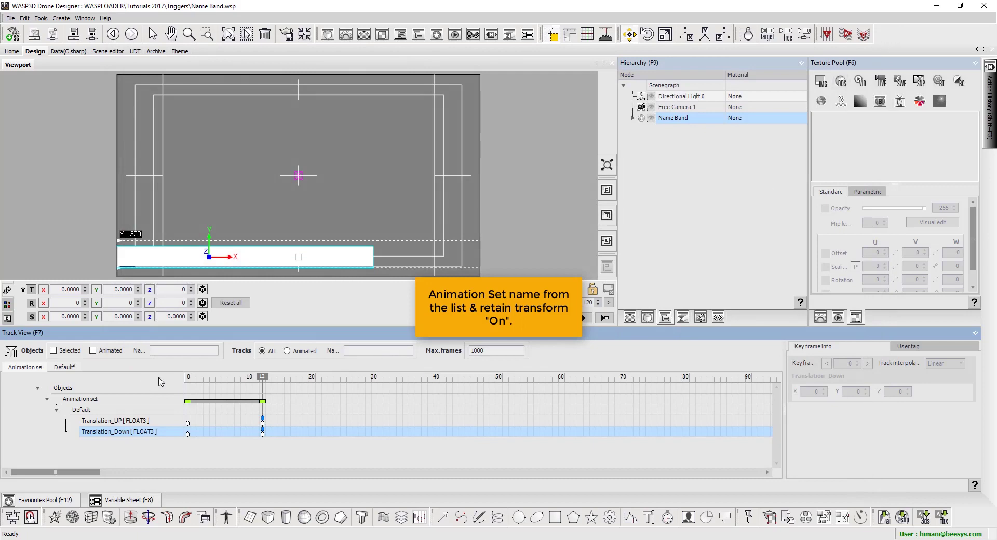
# Preview the name band animation, then open News Update.wsp from the Triggers folder
pyautogui.moveTo(195, 384); pyautogui.dragTo(294, 398)
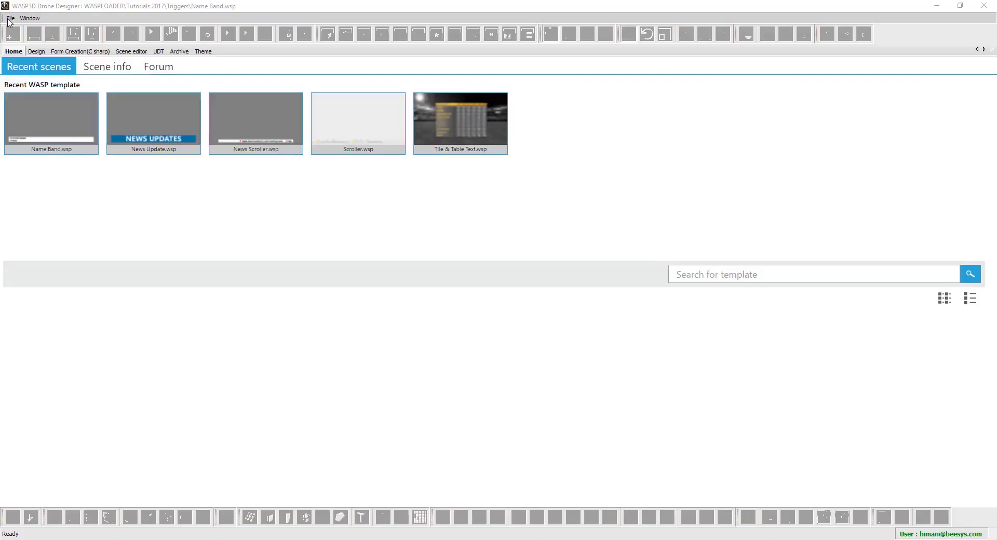
pyautogui.click(10, 18)
pyautogui.moveTo(31, 51)
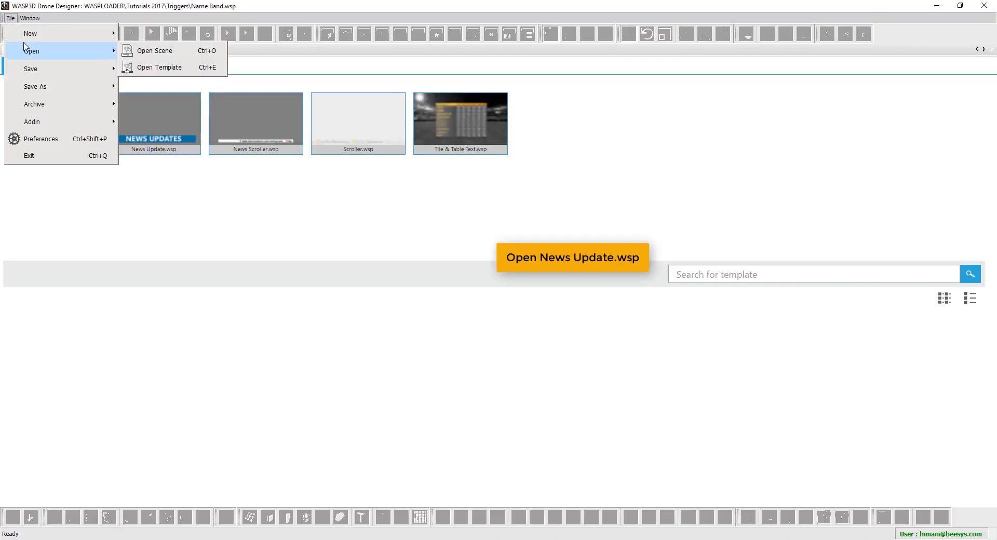
pyautogui.click(199, 68)
pyautogui.click(496, 196)
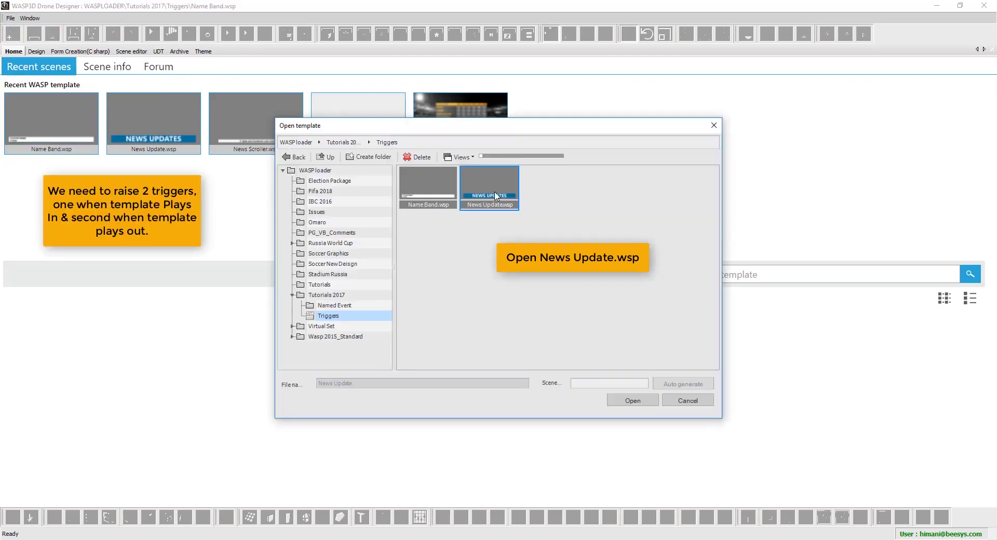
pyautogui.doubleClick(496, 196)
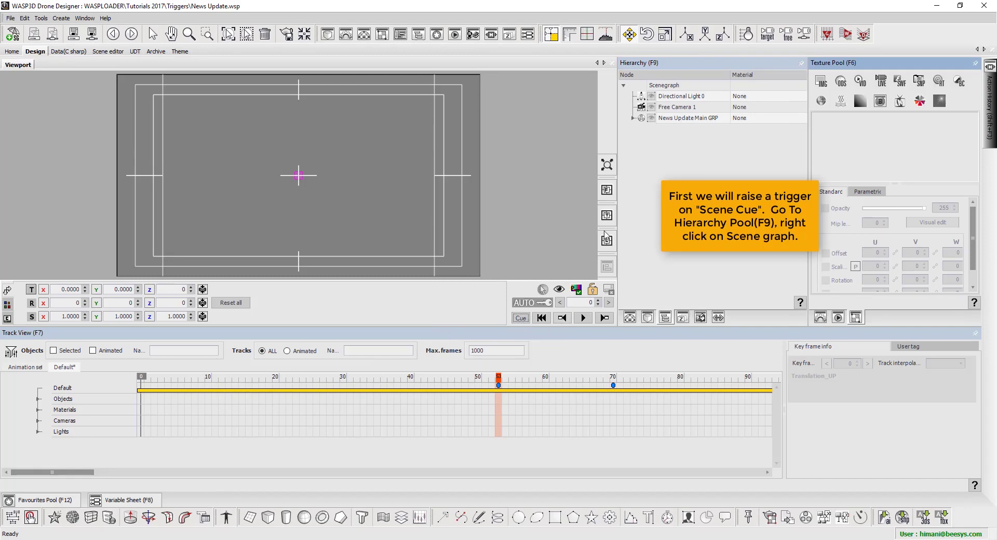
# Add a Raise Trigger action to the scenegraph's On Scene Cue event
pyautogui.rightClick(677, 86)
pyautogui.moveTo(716, 103)
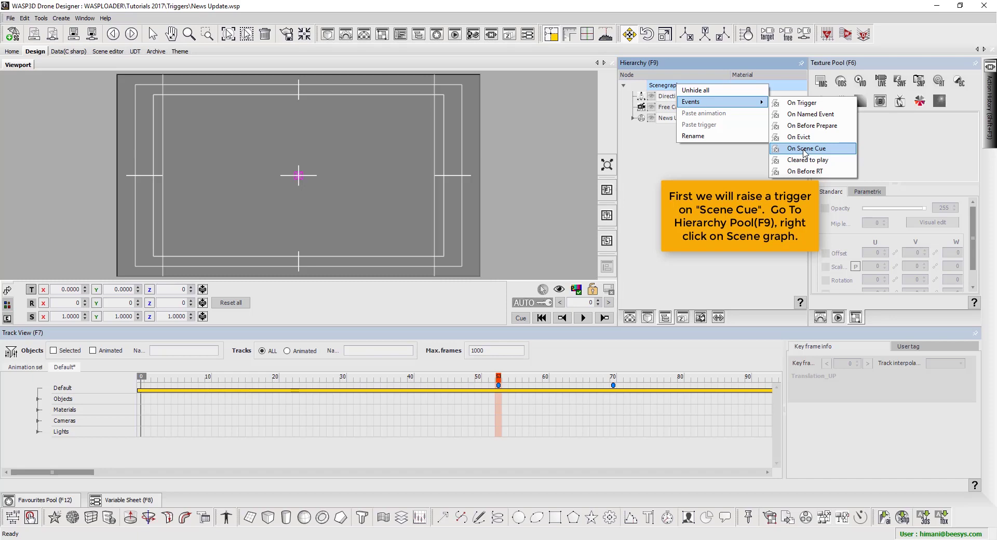
pyautogui.click(804, 149)
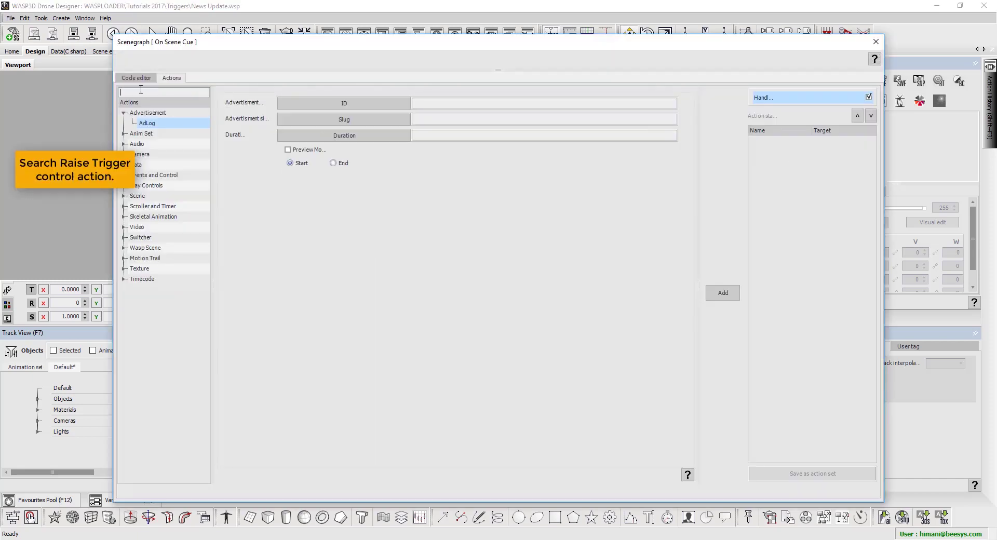
pyautogui.write('rais')
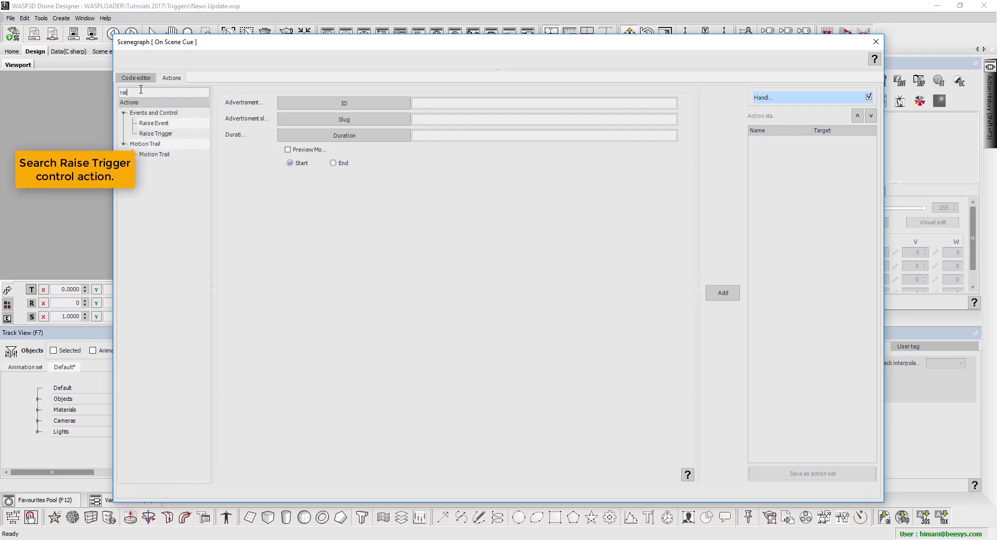
pyautogui.click(156, 134)
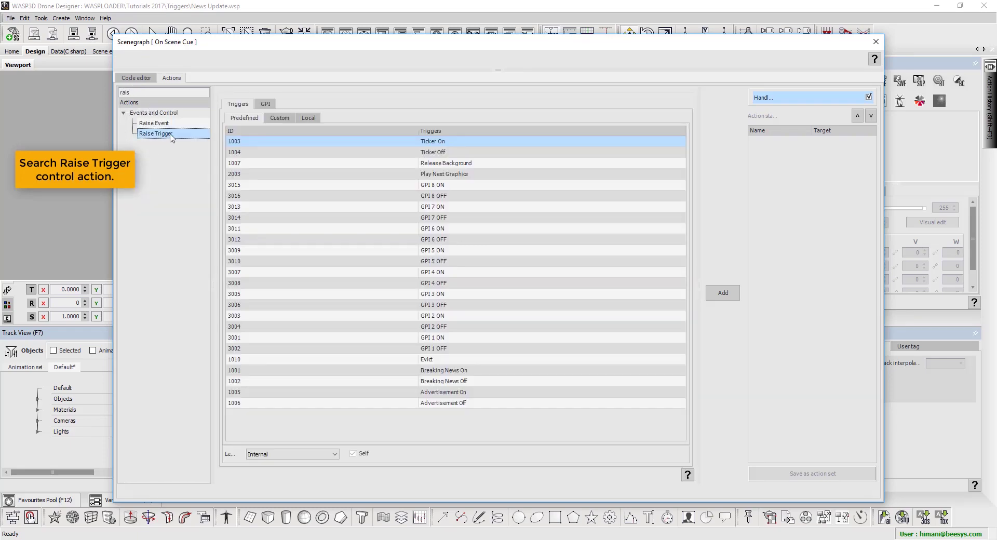
# Create a new custom trigger with ID 56 named IN
pyautogui.click(282, 118)
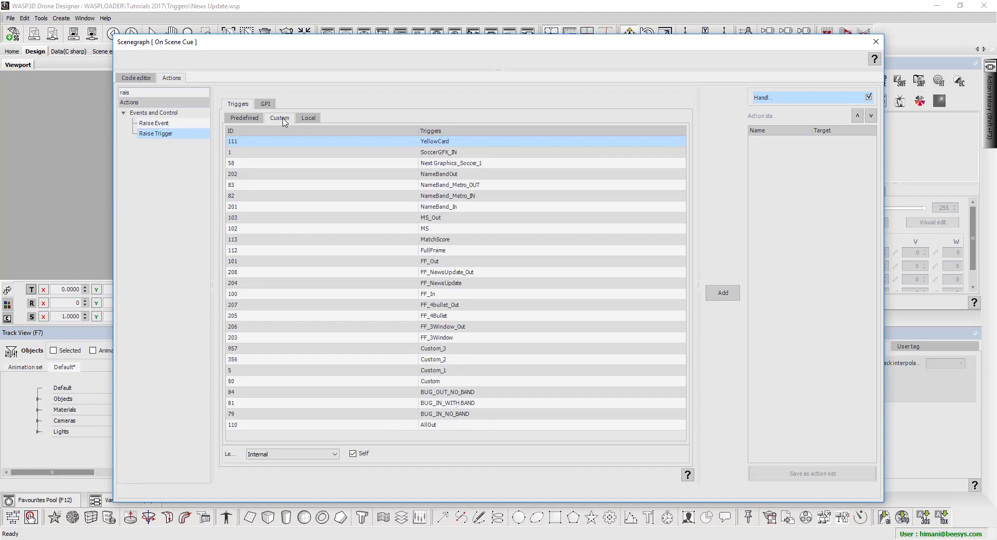
pyautogui.rightClick(336, 174)
pyautogui.click(361, 179)
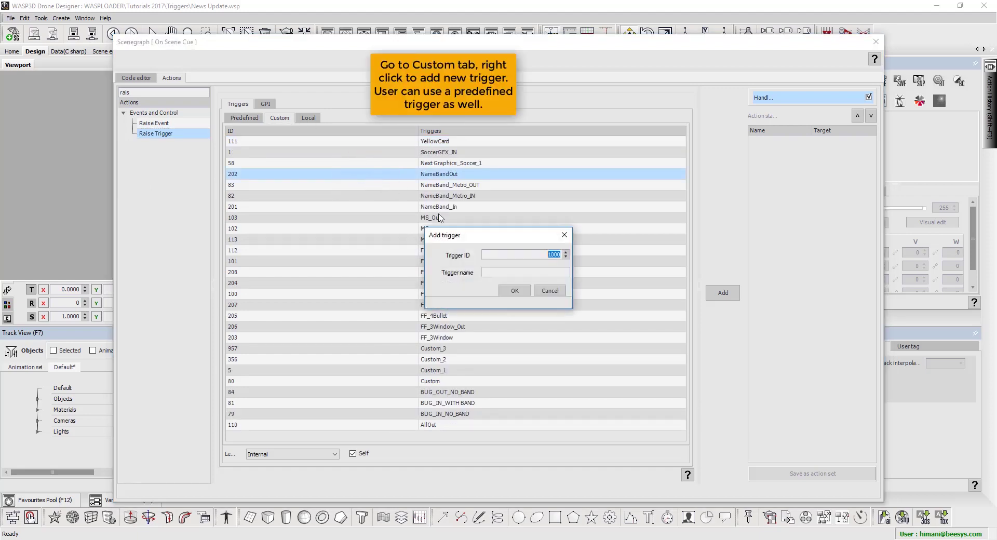
pyautogui.write('56')
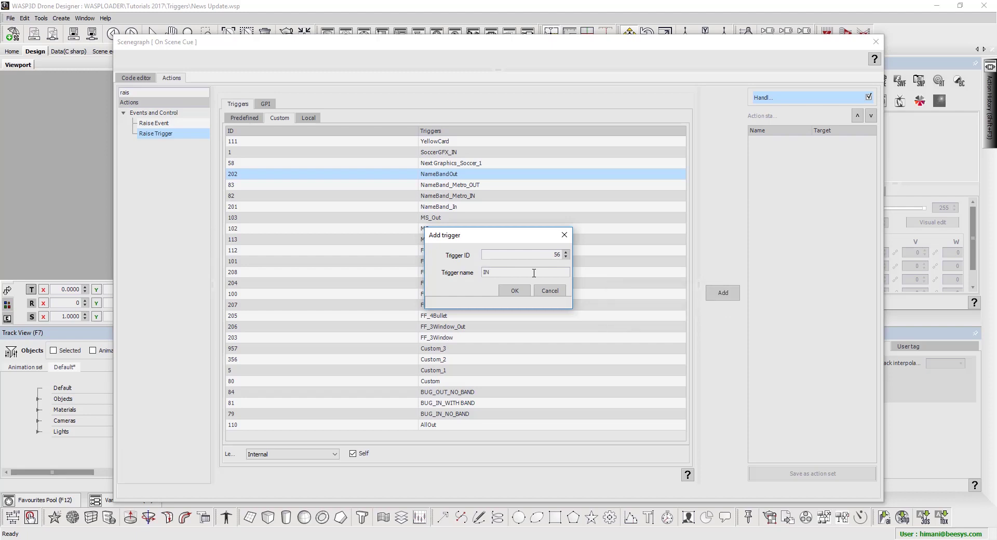
pyautogui.click(515, 291)
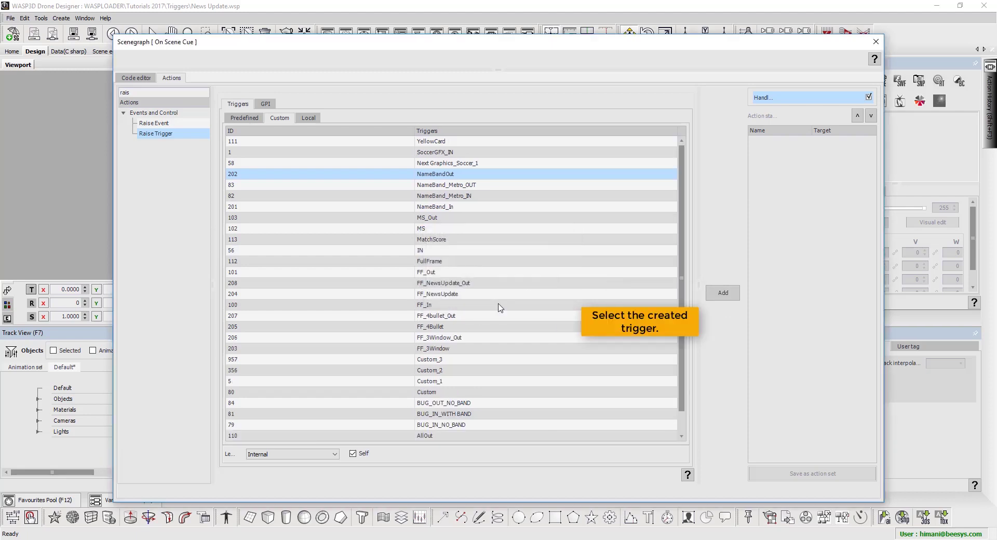
# Raise trigger 56 IN at Sting Server (Active Scene) level, then close the dialog
pyautogui.click(274, 131)
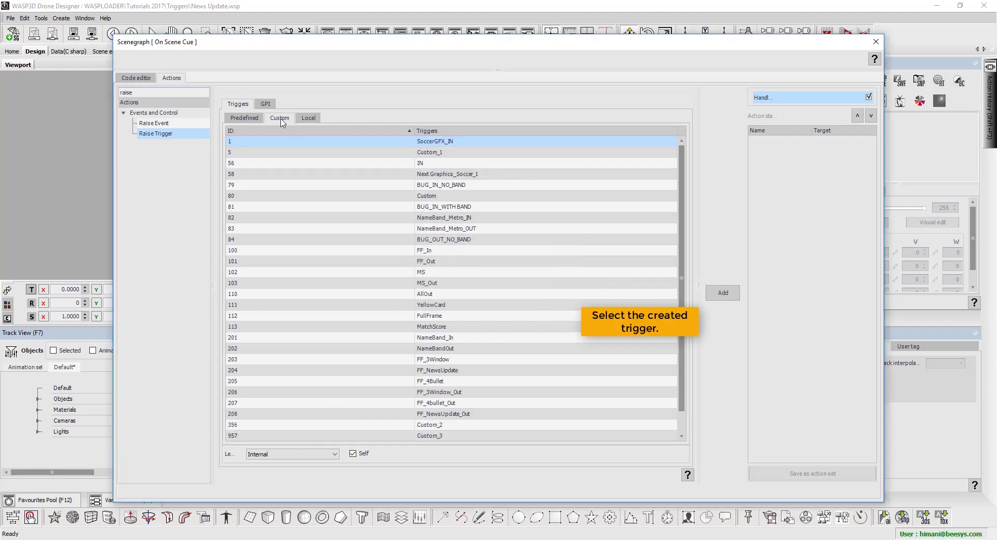
pyautogui.click(254, 163)
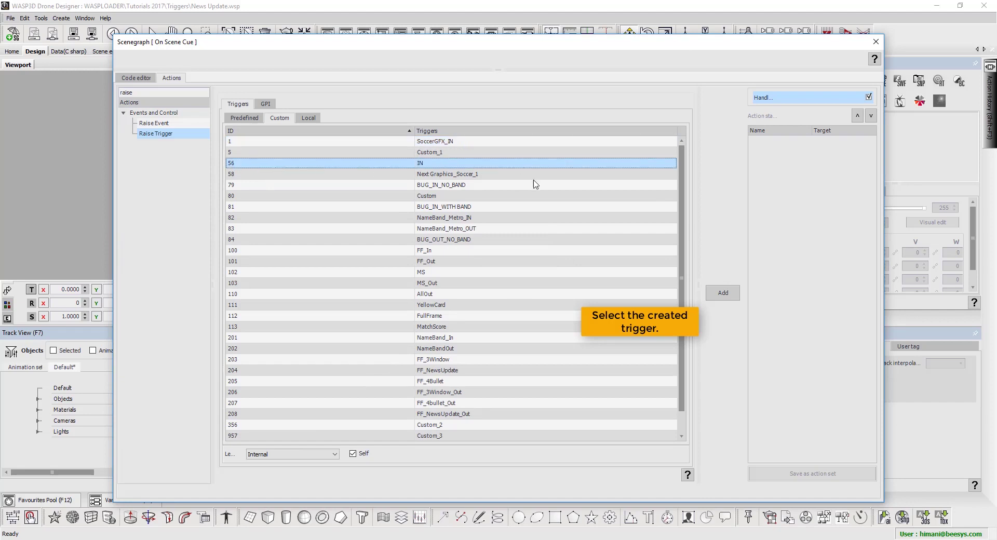
pyautogui.click(281, 455)
pyautogui.click(270, 498)
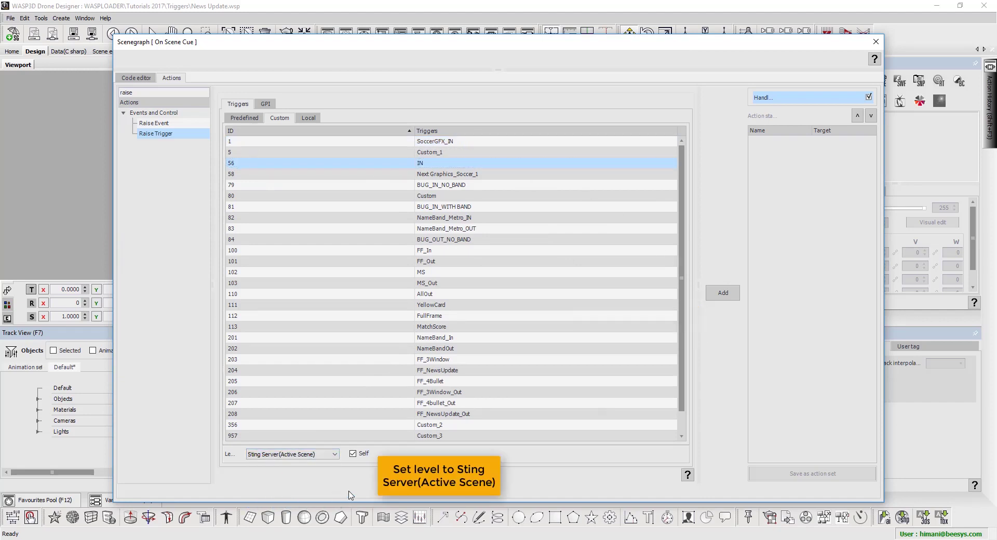
pyautogui.click(723, 294)
pyautogui.click(786, 141)
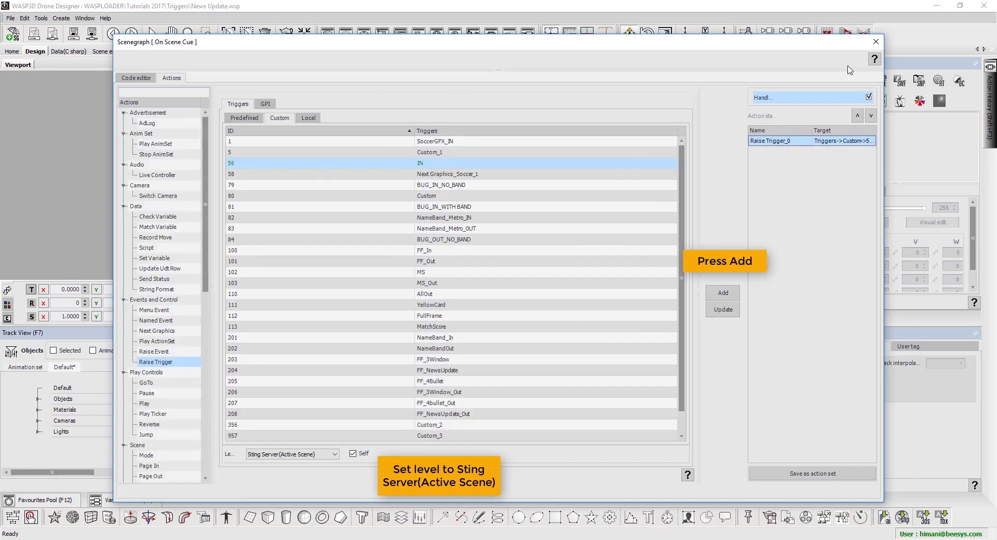
pyautogui.click(876, 42)
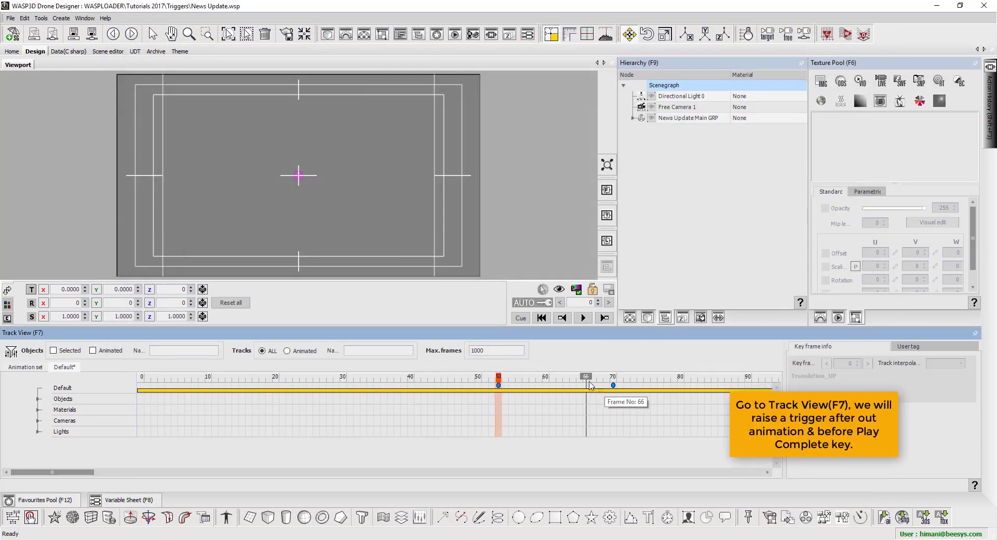
# Add a Raise Trigger frame action on the Default track at frame 67
pyautogui.click(594, 388)
pyautogui.click(596, 391)
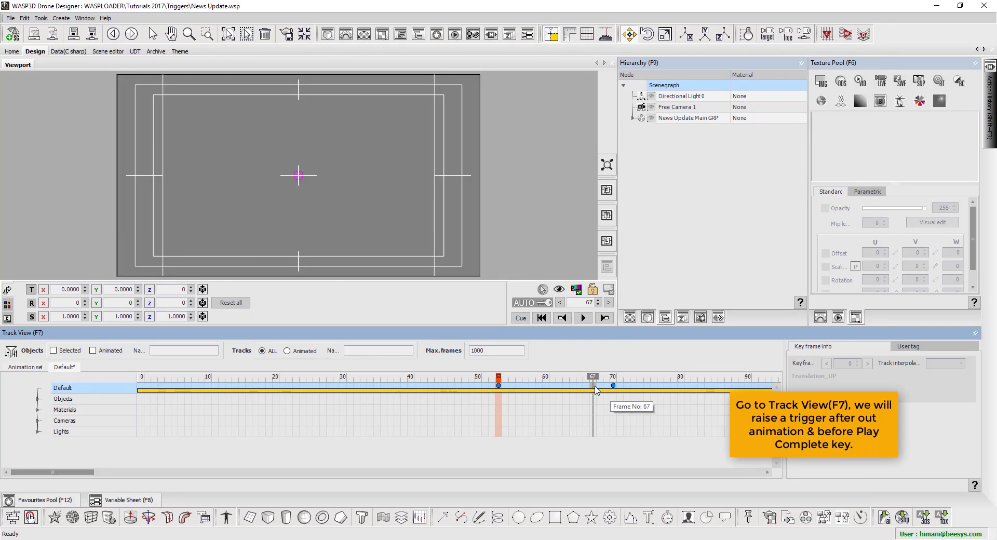
pyautogui.doubleClick(597, 390)
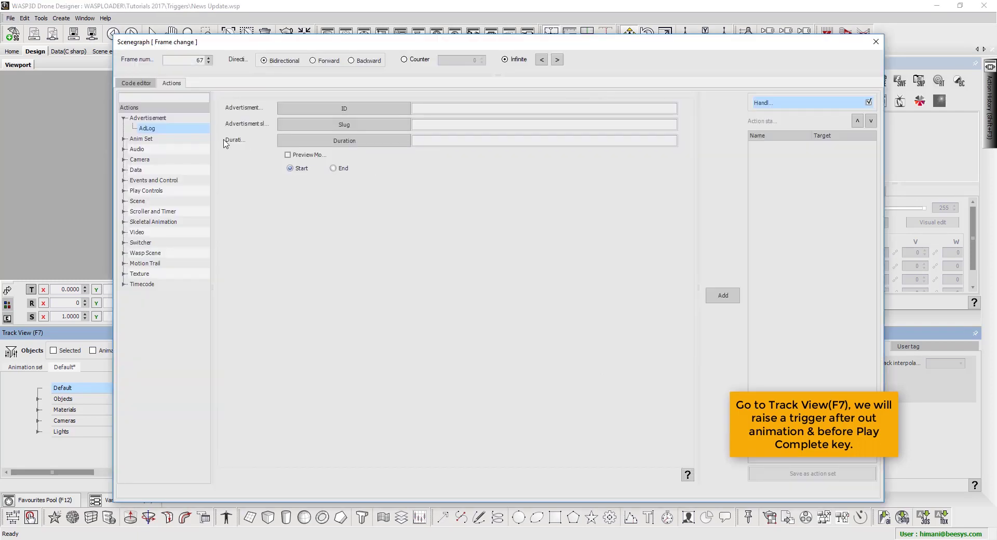
pyautogui.write('ra')
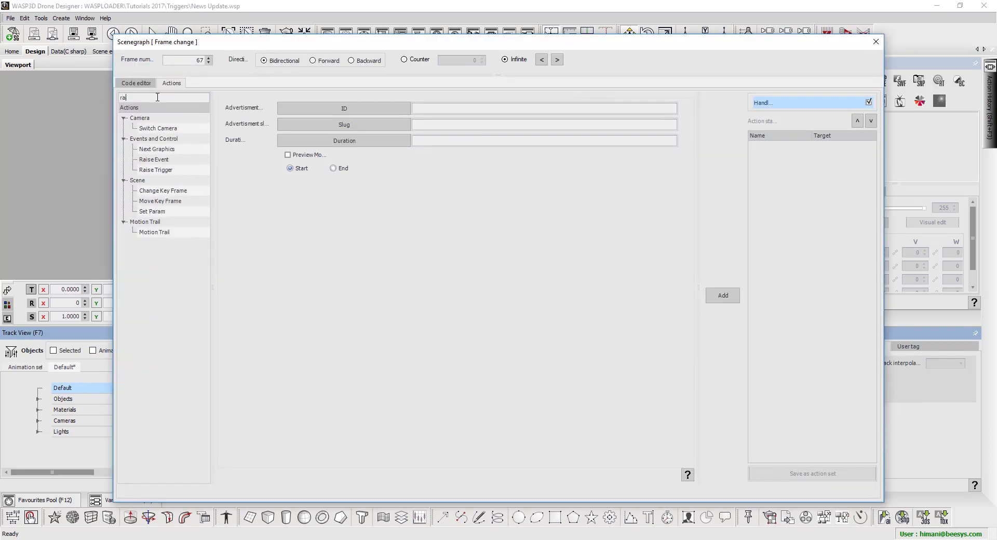
pyautogui.write('ise')
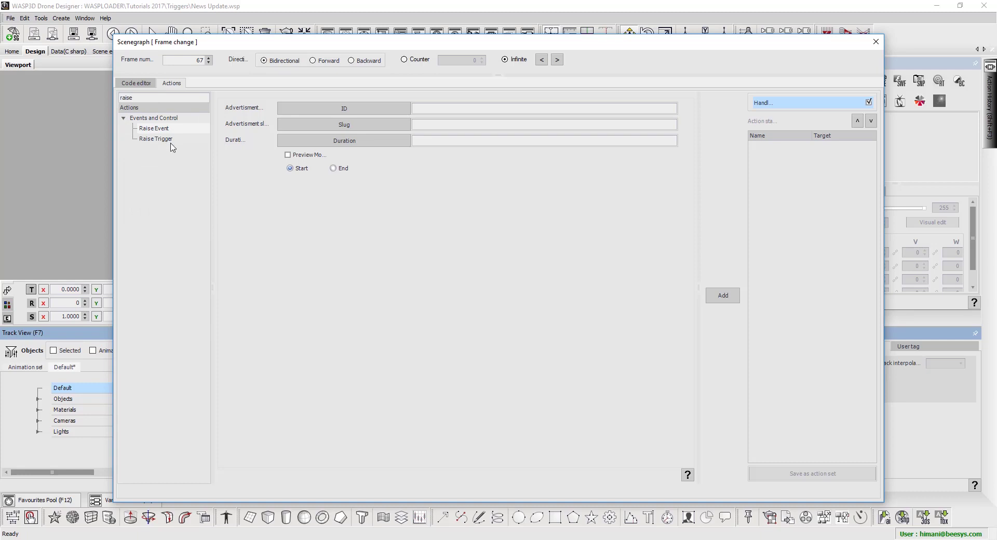
pyautogui.click(172, 145)
# Create a new custom trigger with ID 57 named OUT
pyautogui.click(275, 123)
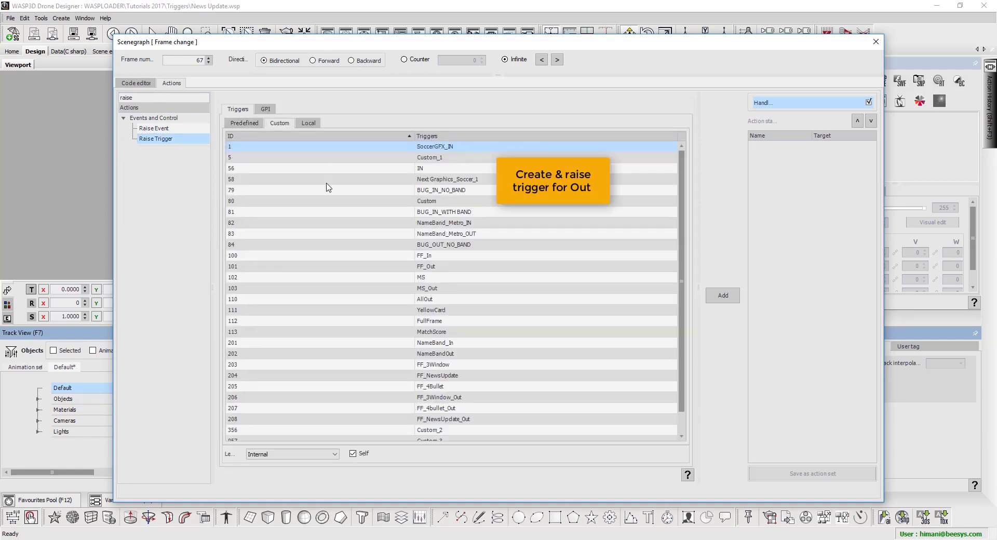
pyautogui.rightClick(327, 183)
pyautogui.click(344, 191)
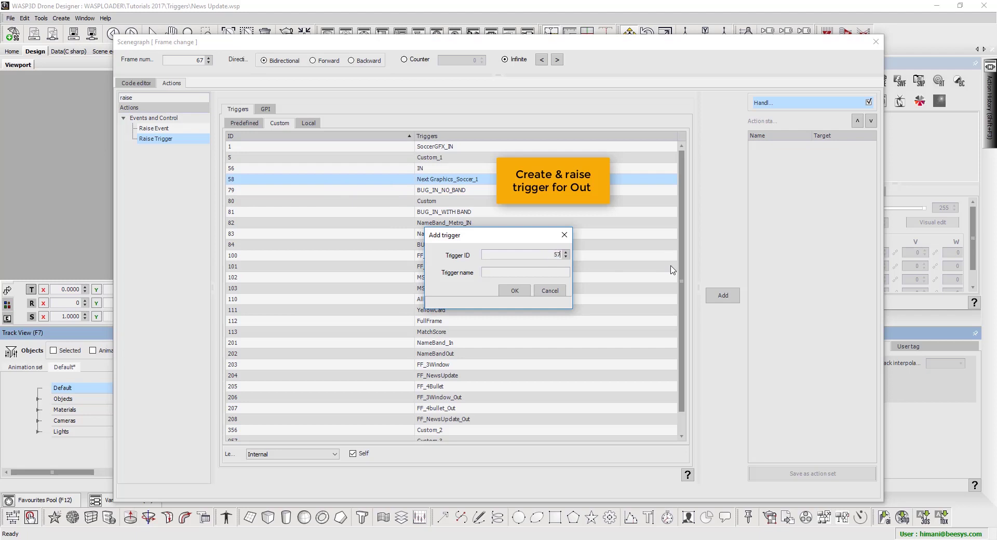
pyautogui.click(553, 273)
pyautogui.click(515, 291)
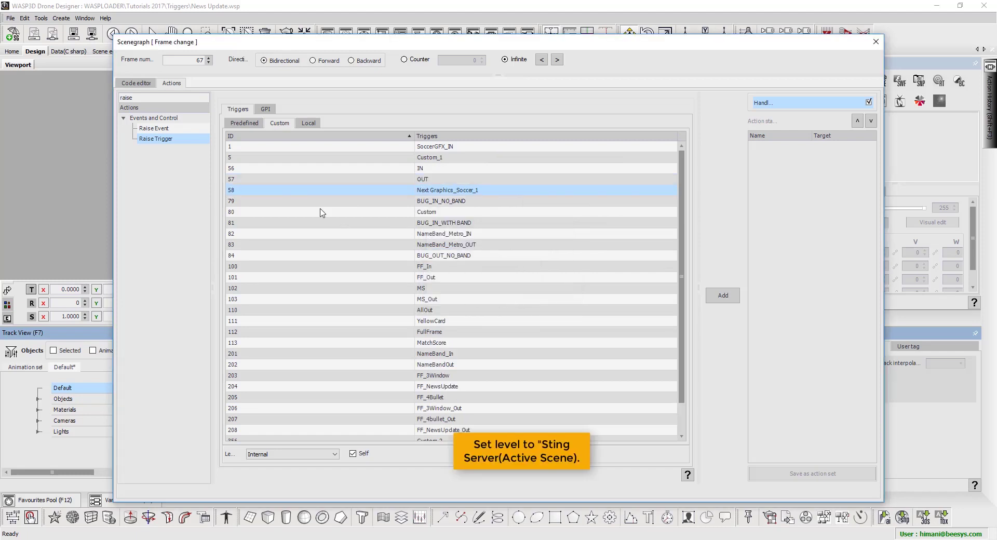
# Make the frame action raise 57 OUT at Sting Server (Active Scene) level
pyautogui.click(262, 180)
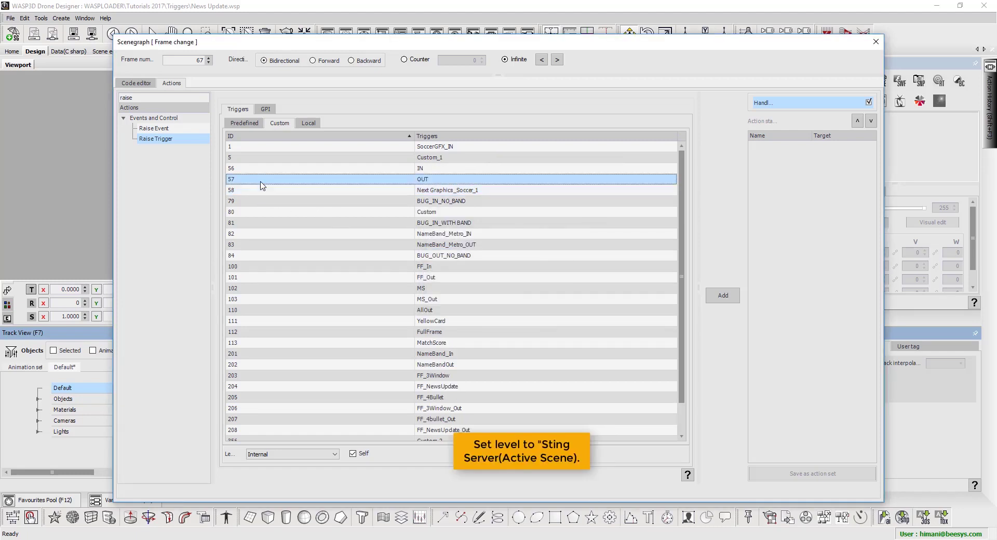
pyautogui.click(288, 454)
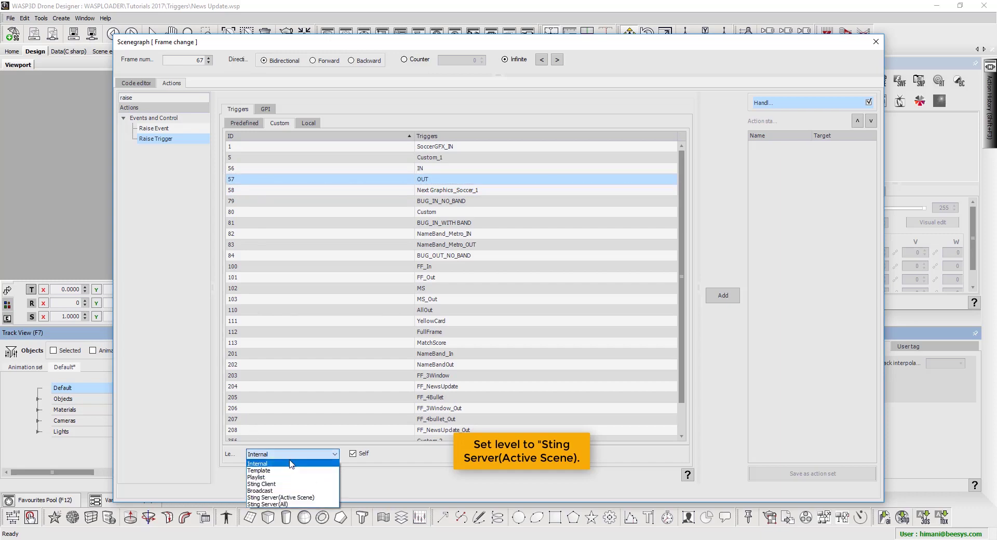
pyautogui.click(293, 498)
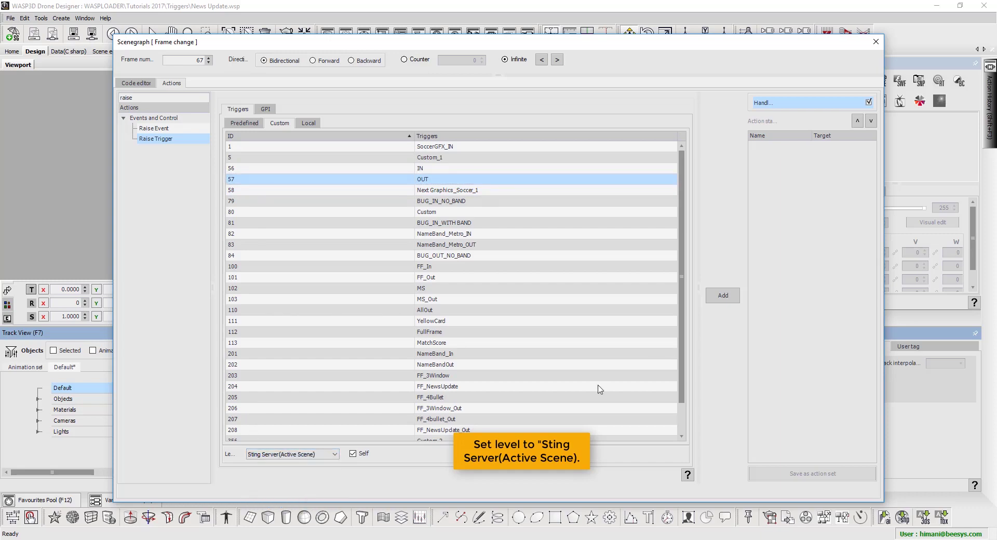
pyautogui.click(723, 295)
pyautogui.click(768, 147)
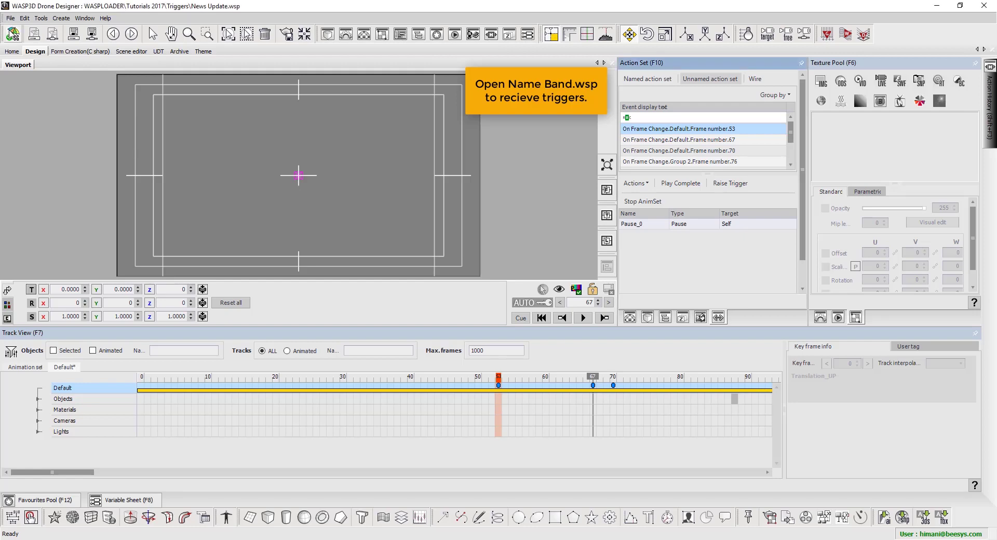
# Bring up the Open Template browser from the File menu
pyautogui.click(12, 34)
pyautogui.moveTo(31, 64)
pyautogui.click(156, 64)
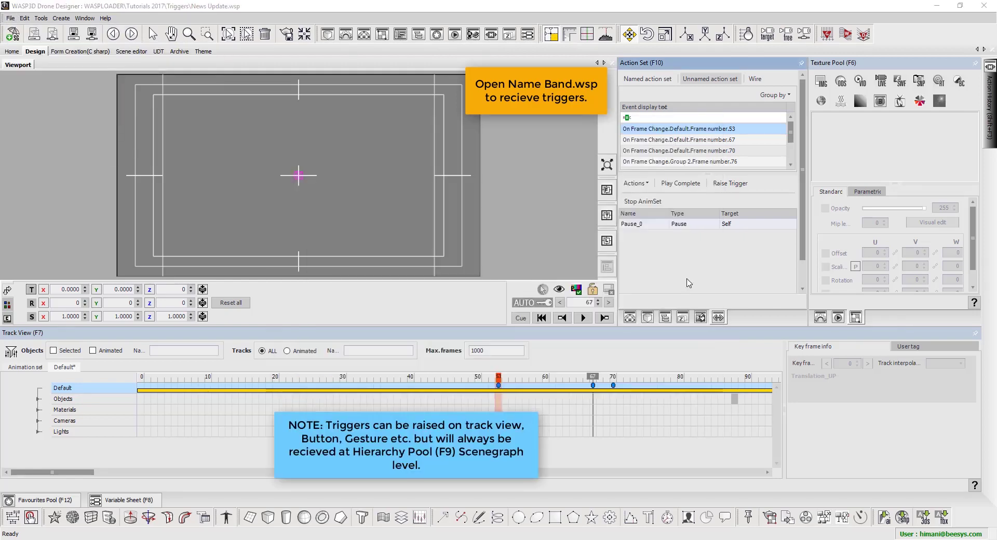
# Open Name Band.wsp and bring up its Scenegraph On Trigger event editor
pyautogui.click(433, 200)
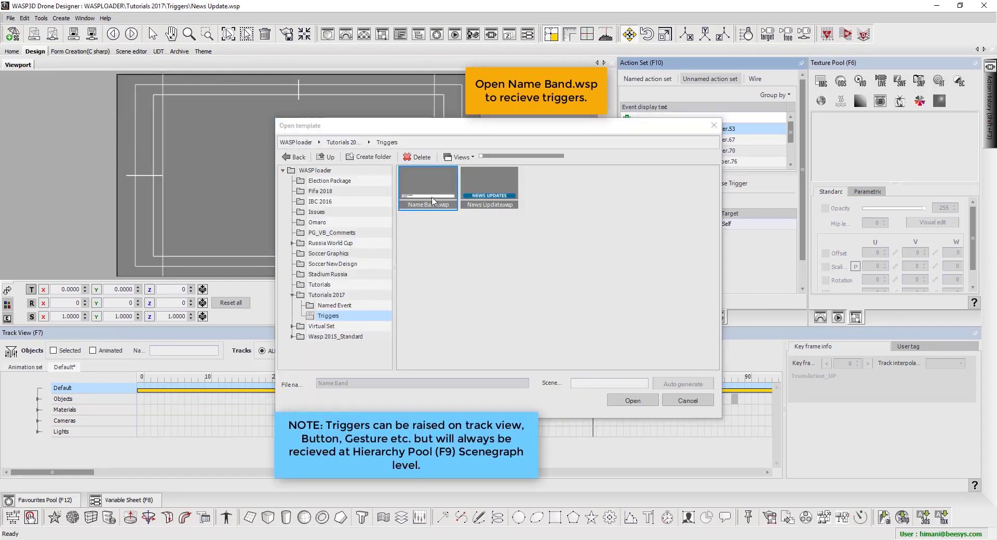
pyautogui.doubleClick(432, 200)
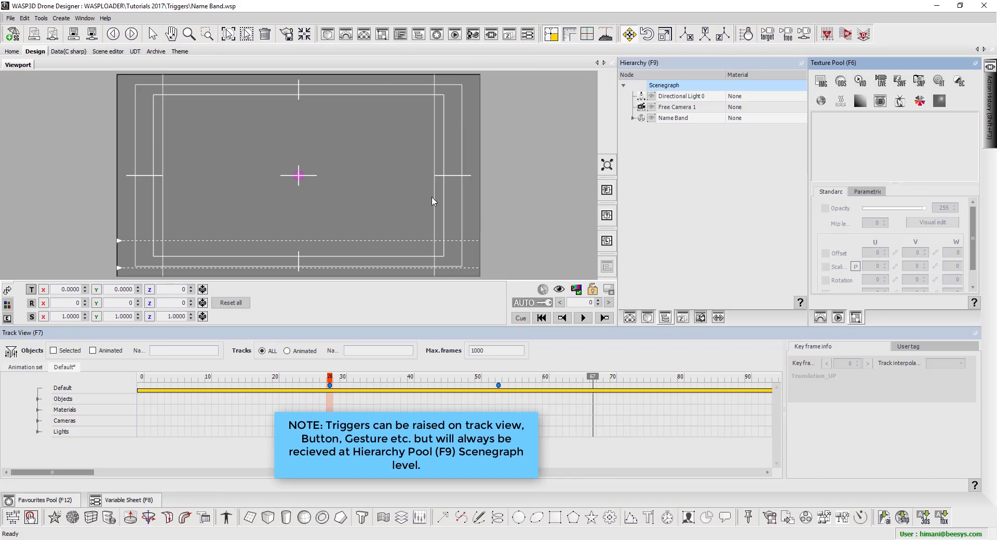
pyautogui.rightClick(672, 88)
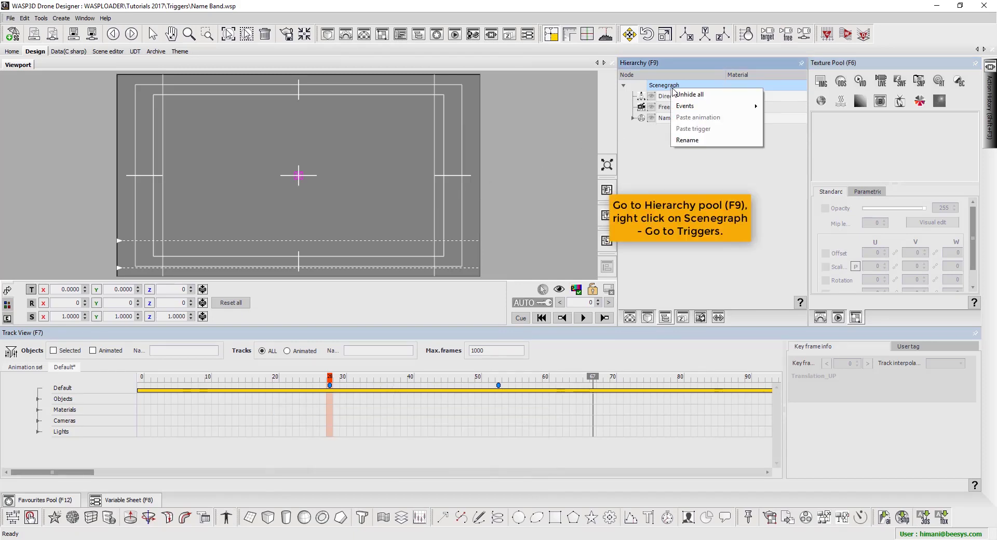
pyautogui.moveTo(691, 106)
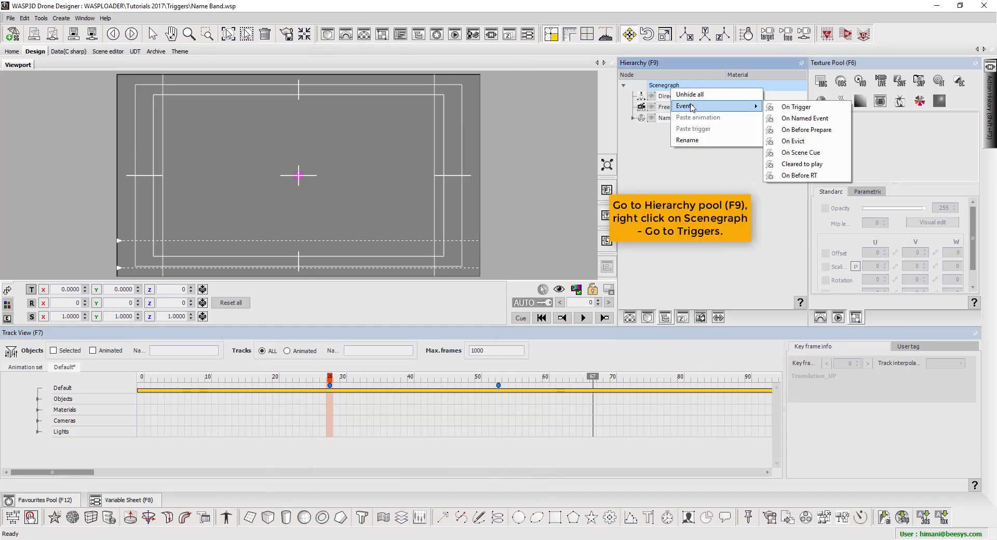
pyautogui.click(824, 111)
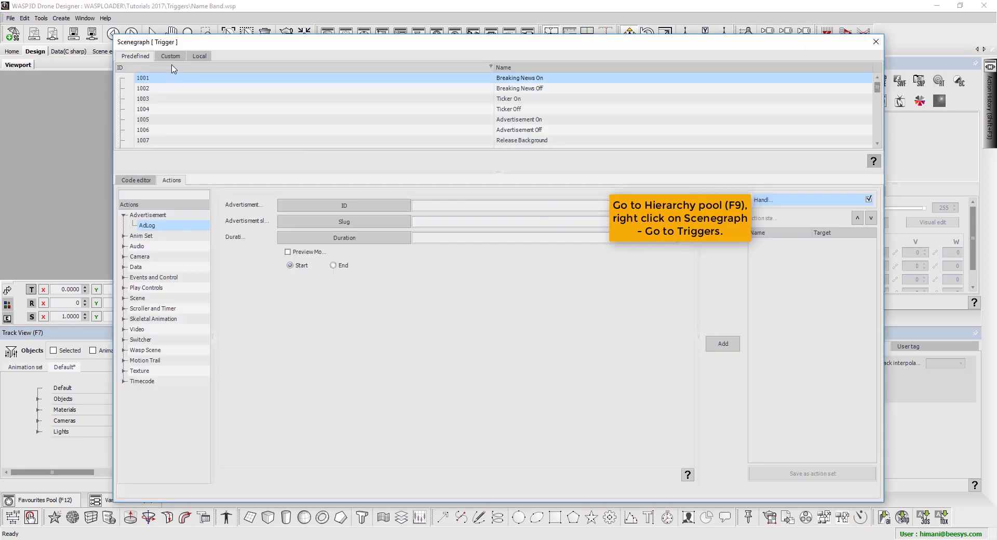
# Select custom trigger 56 IN as the trigger to handle
pyautogui.click(171, 56)
pyautogui.click(186, 80)
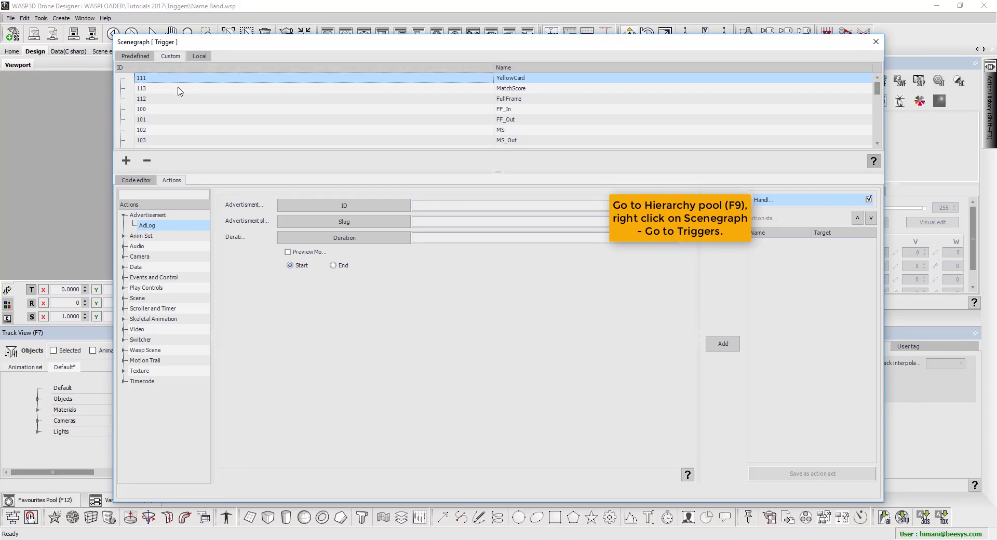
pyautogui.click(539, 99)
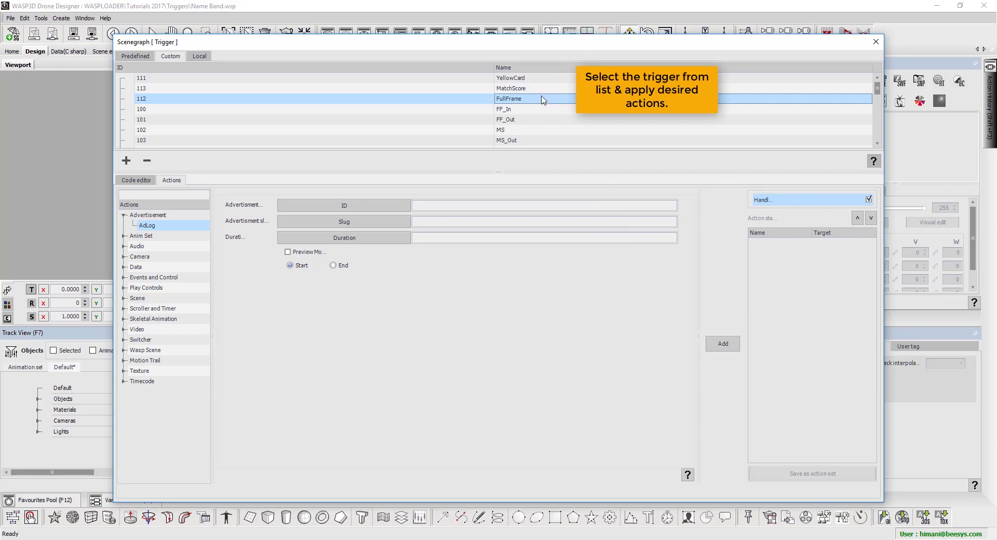
pyautogui.scroll(-10, 540, 130)
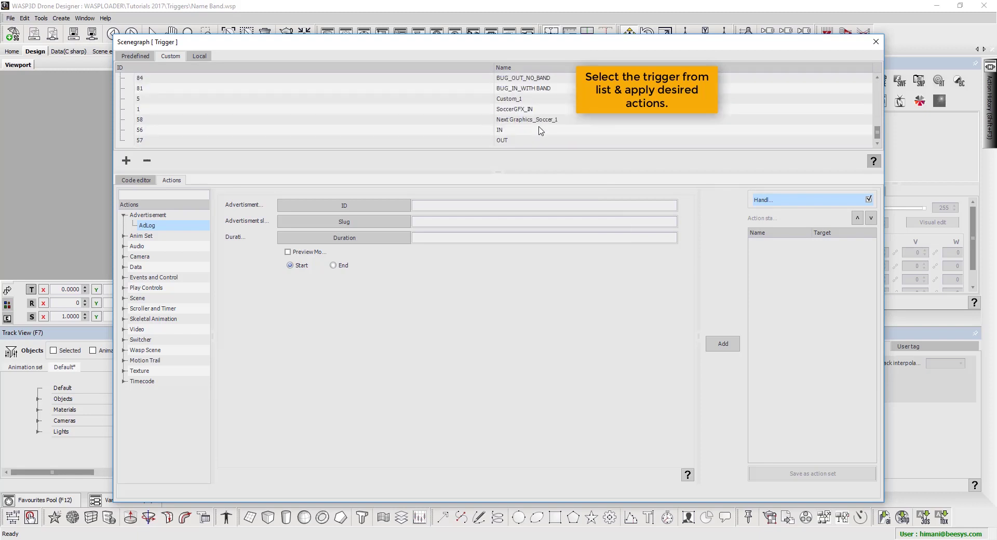
pyautogui.click(536, 131)
# Make IN play the Translation_UP animation set on the Name Band group
pyautogui.click(155, 195)
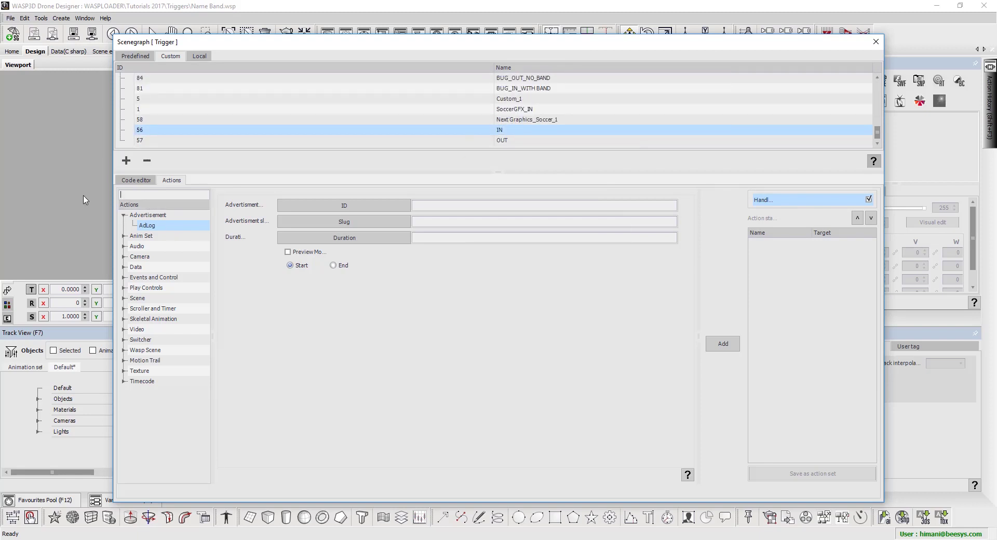
pyautogui.doubleClick(163, 237)
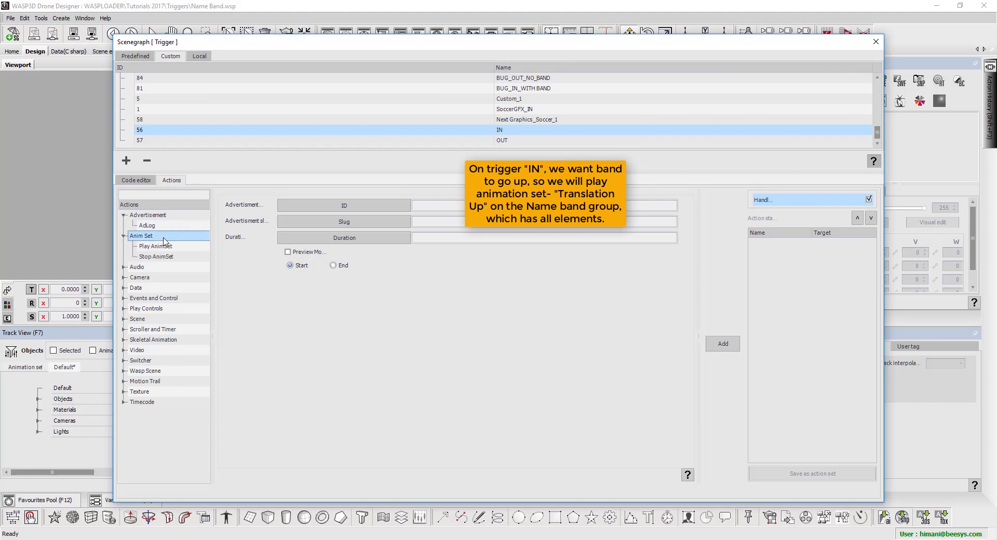
pyautogui.click(162, 247)
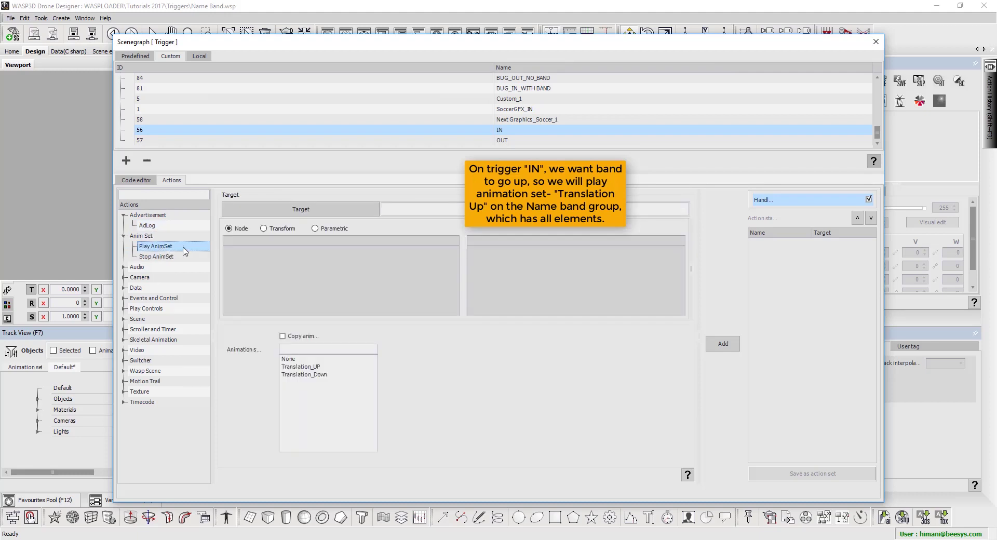
pyautogui.click(301, 210)
pyautogui.doubleClick(273, 263)
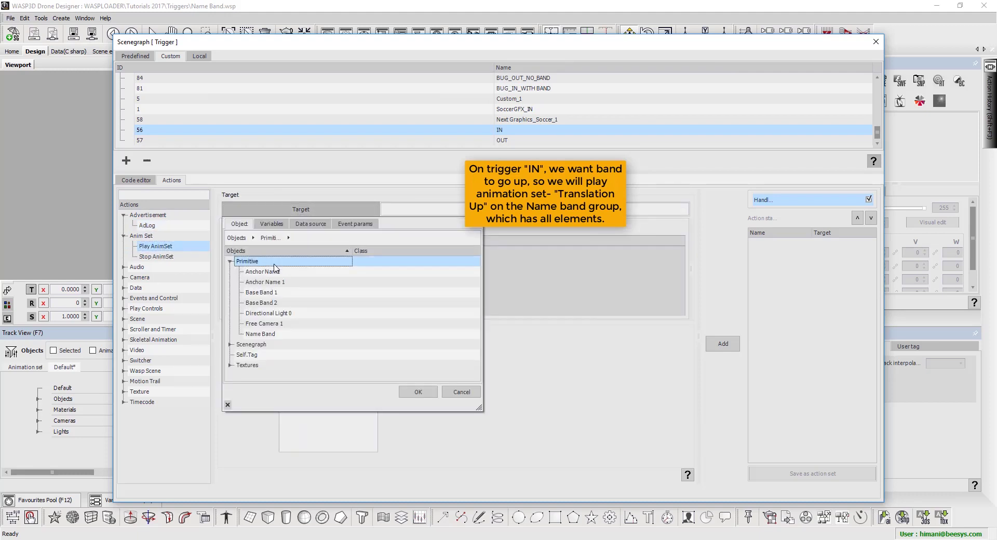
pyautogui.click(267, 334)
pyautogui.click(417, 392)
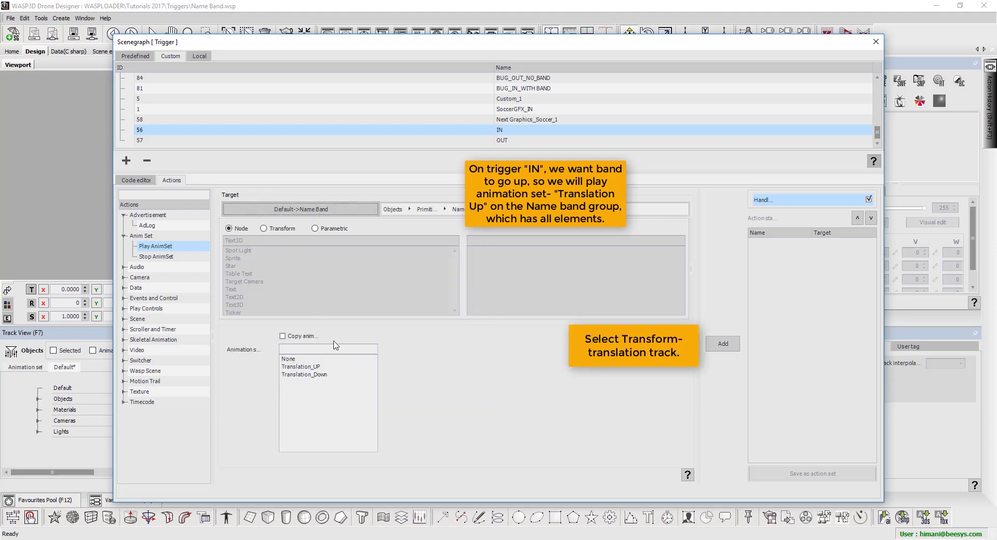
pyautogui.click(313, 367)
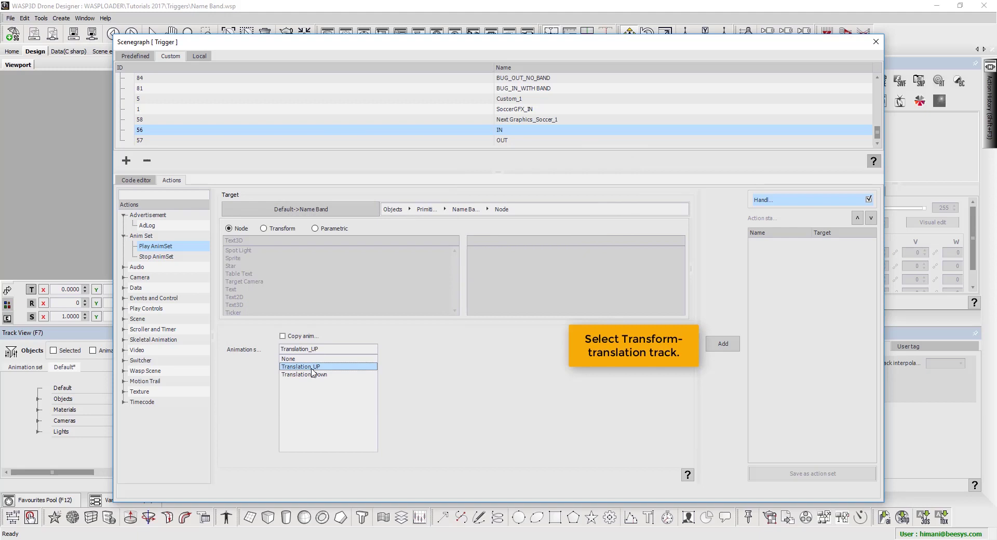
pyautogui.click(723, 343)
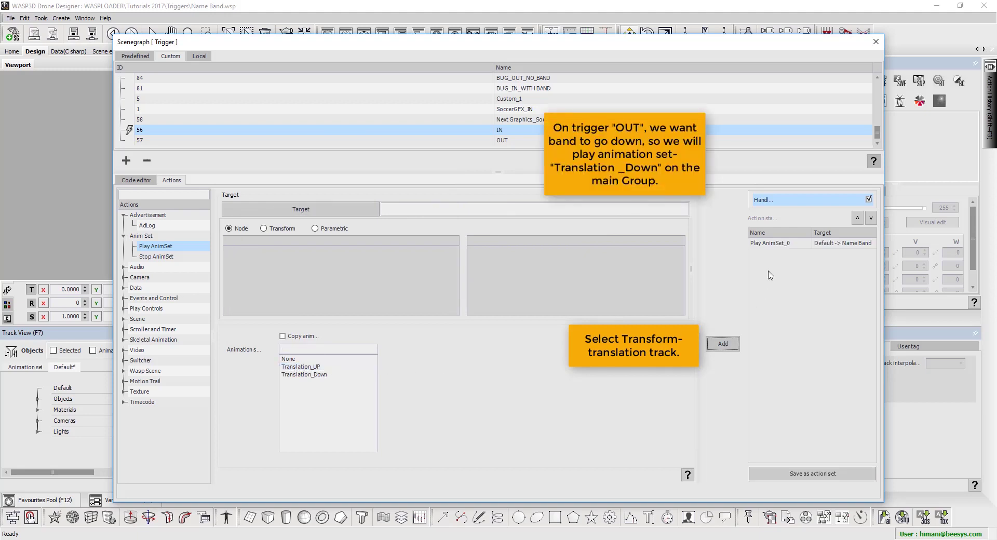
# Make trigger 57 OUT play Translation_Down on Name Band's Transform translation track
pyautogui.click(775, 245)
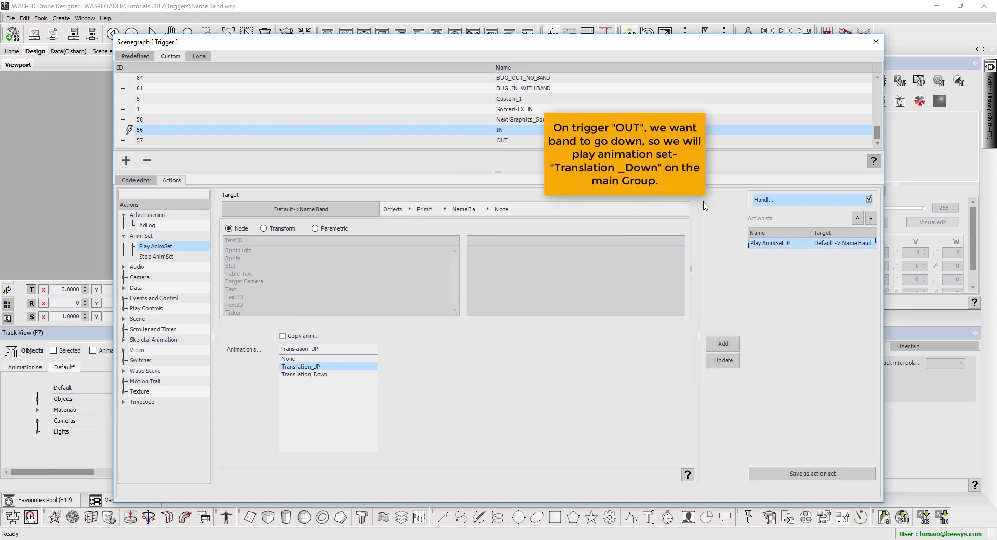
pyautogui.click(517, 141)
pyautogui.click(337, 213)
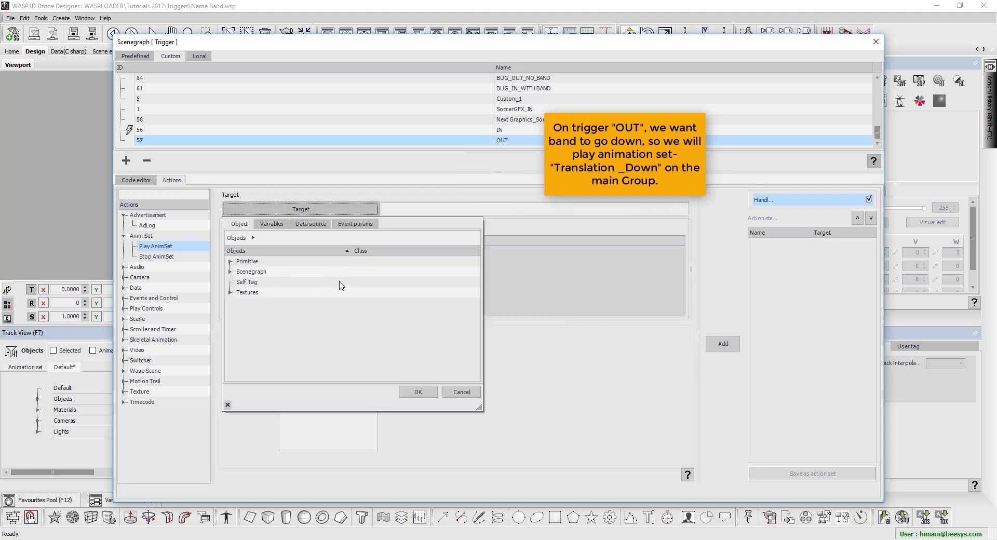
pyautogui.doubleClick(262, 263)
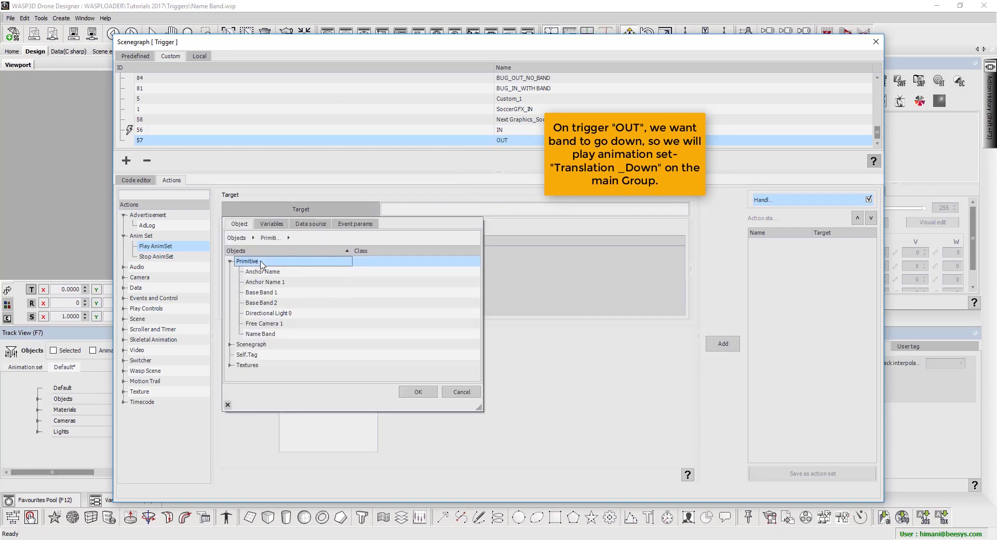
pyautogui.click(271, 337)
pyautogui.click(423, 393)
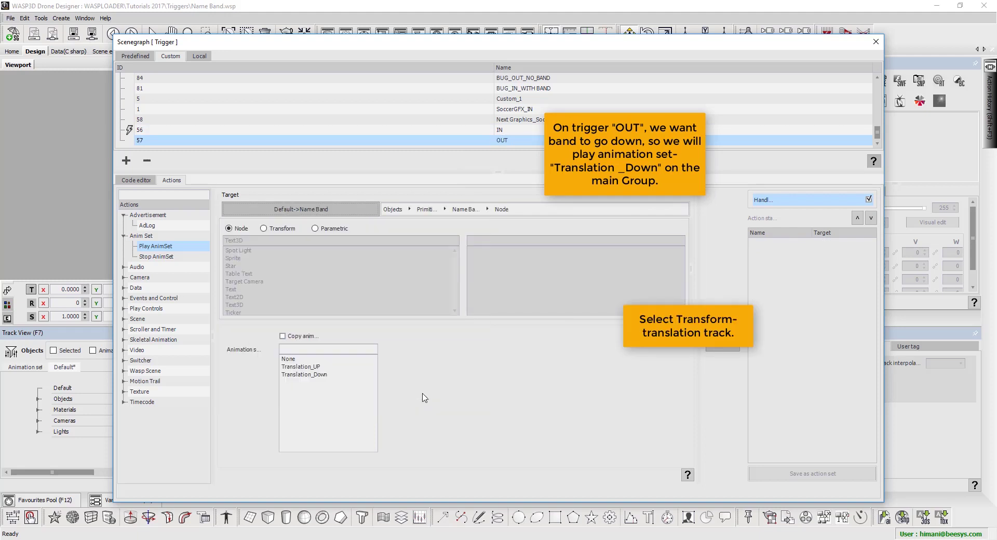
pyautogui.click(287, 230)
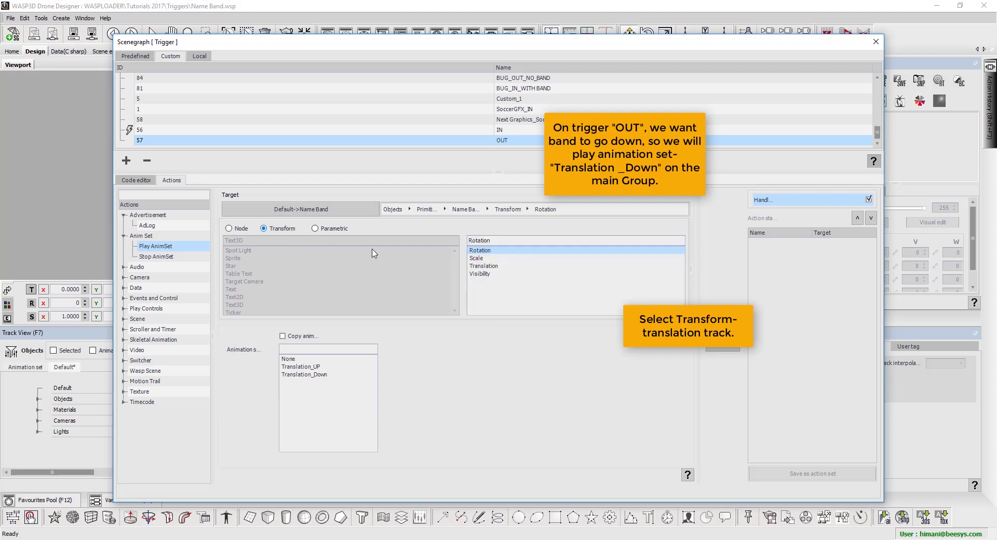
pyautogui.click(489, 267)
pyautogui.click(305, 375)
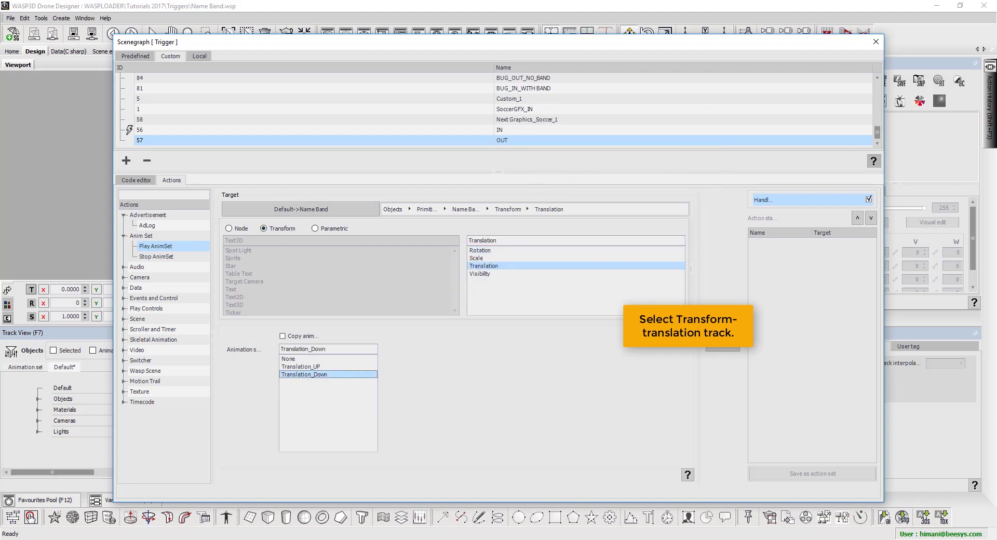
pyautogui.click(723, 350)
pyautogui.click(767, 243)
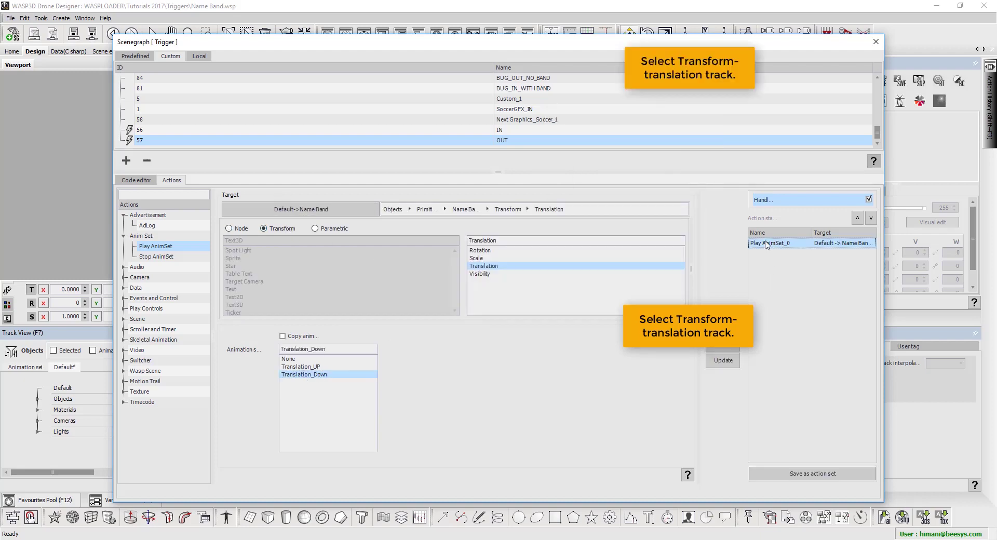
pyautogui.click(519, 131)
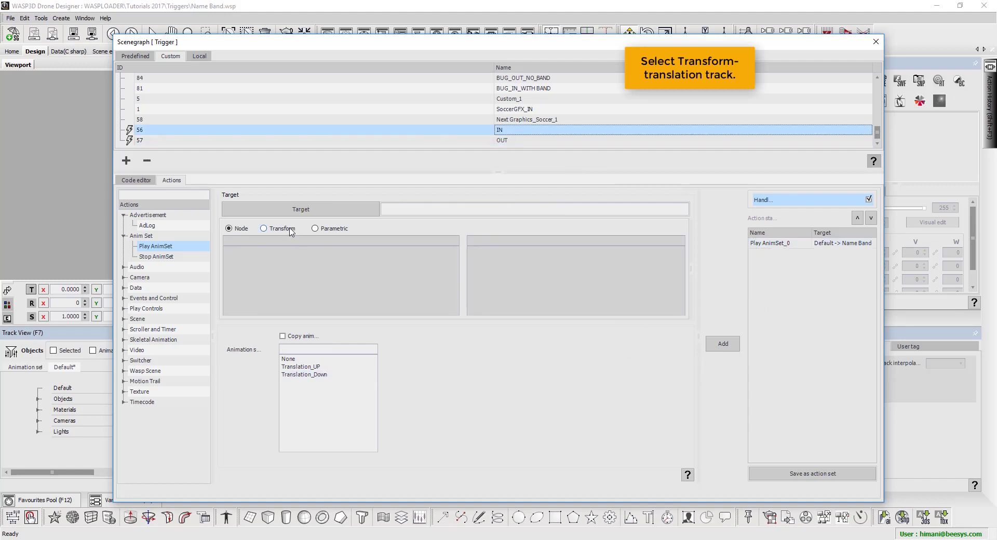
# Retarget IN to Name Band's Transform translation track with Translation_UP
pyautogui.click(300, 210)
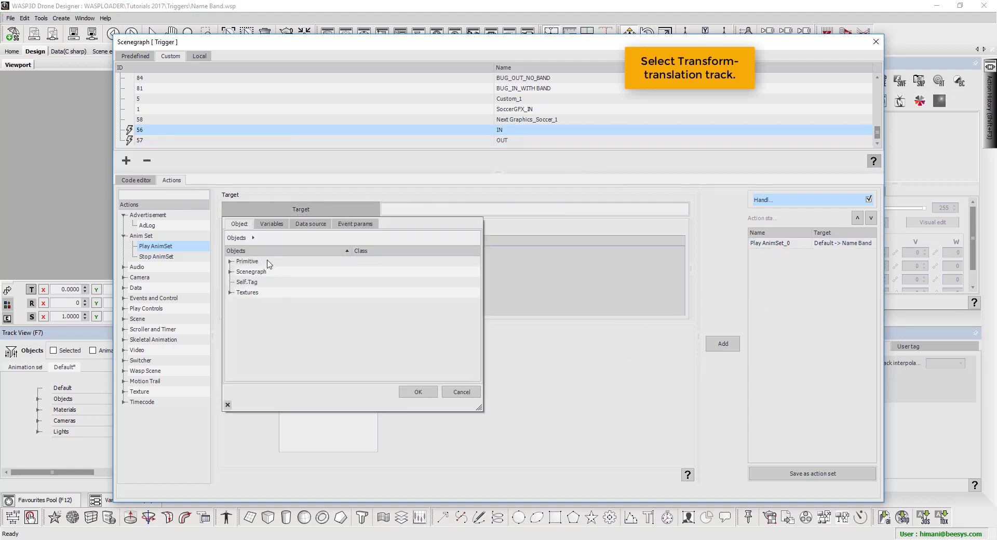
pyautogui.doubleClick(268, 261)
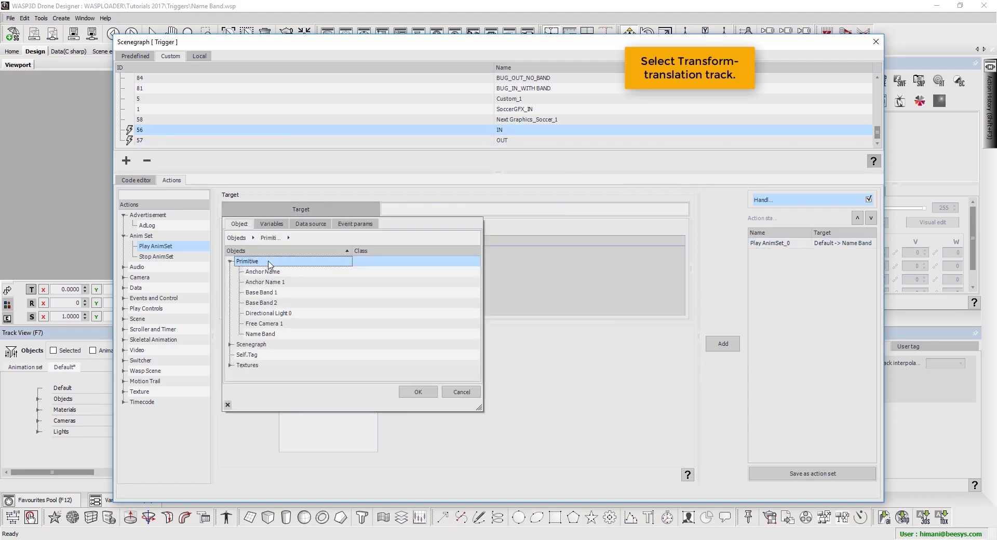
pyautogui.click(284, 334)
pyautogui.click(418, 392)
pyautogui.click(287, 229)
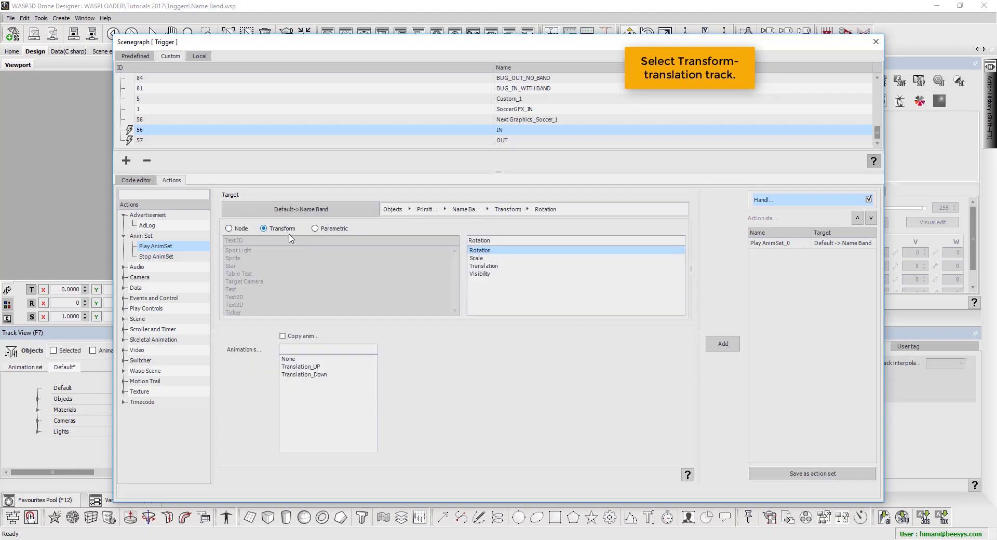
pyautogui.click(519, 273)
pyautogui.click(507, 266)
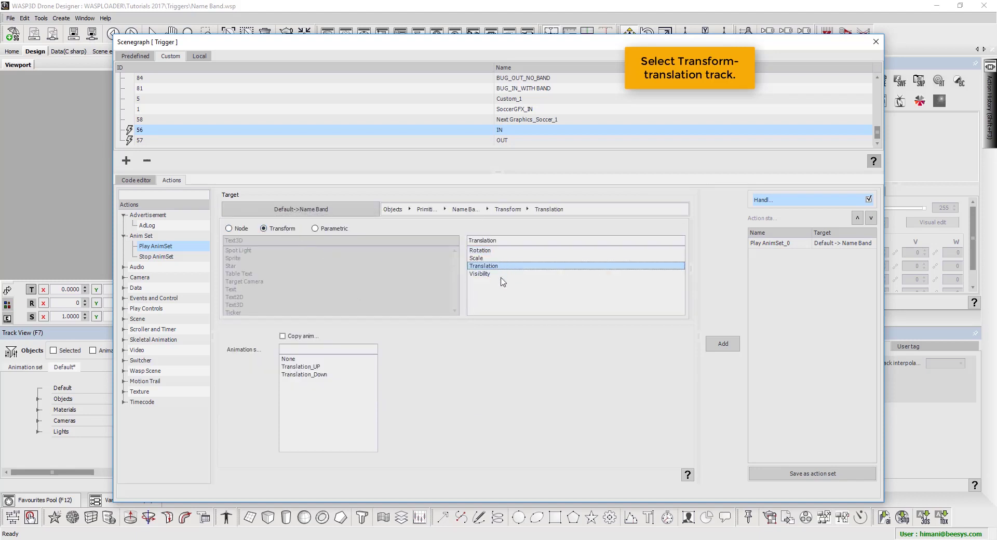
pyautogui.click(338, 366)
# Update IN's Play AnimSet action to Transform translation, review OUT, and close the editor
pyautogui.click(767, 244)
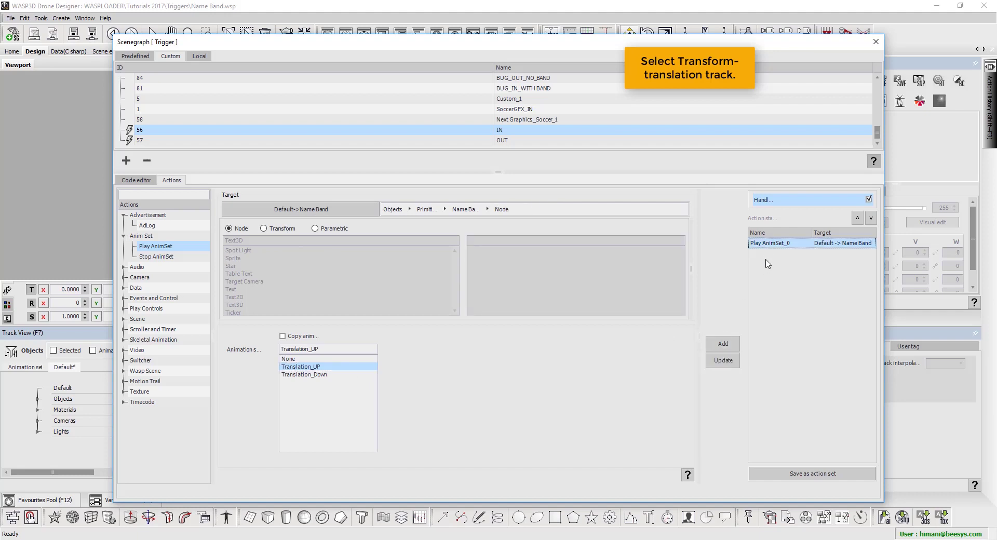
pyautogui.click(285, 229)
pyautogui.click(491, 265)
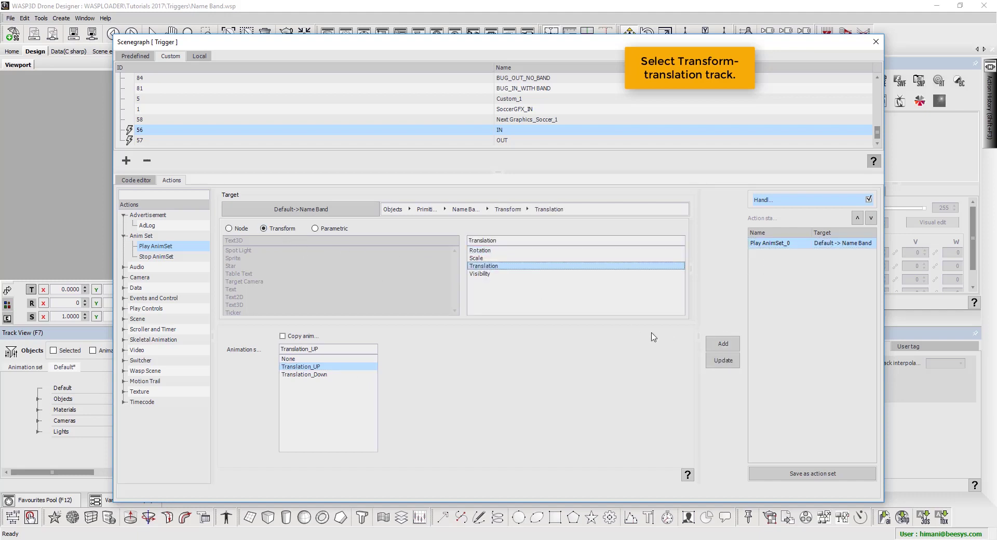
pyautogui.click(723, 360)
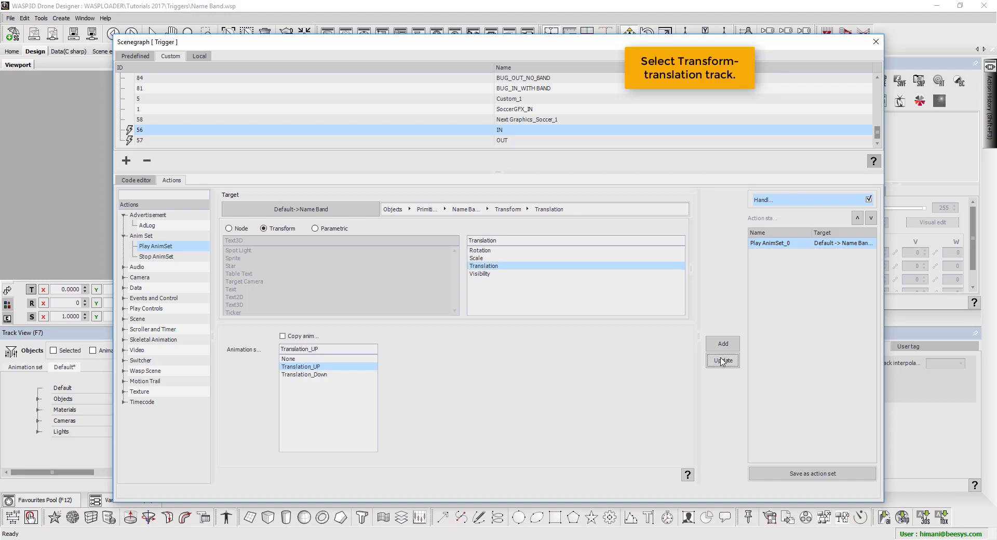
pyautogui.click(408, 141)
pyautogui.click(779, 244)
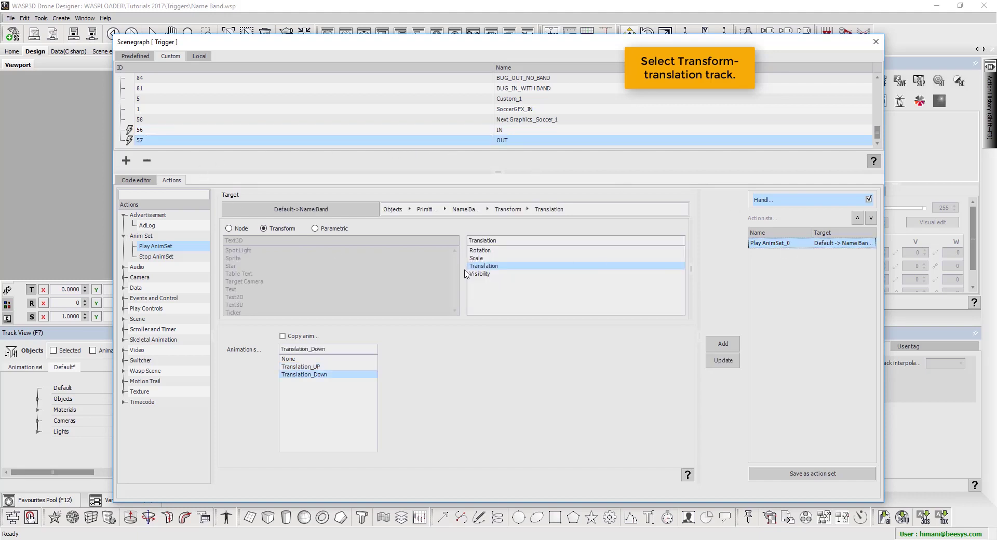
pyautogui.click(875, 42)
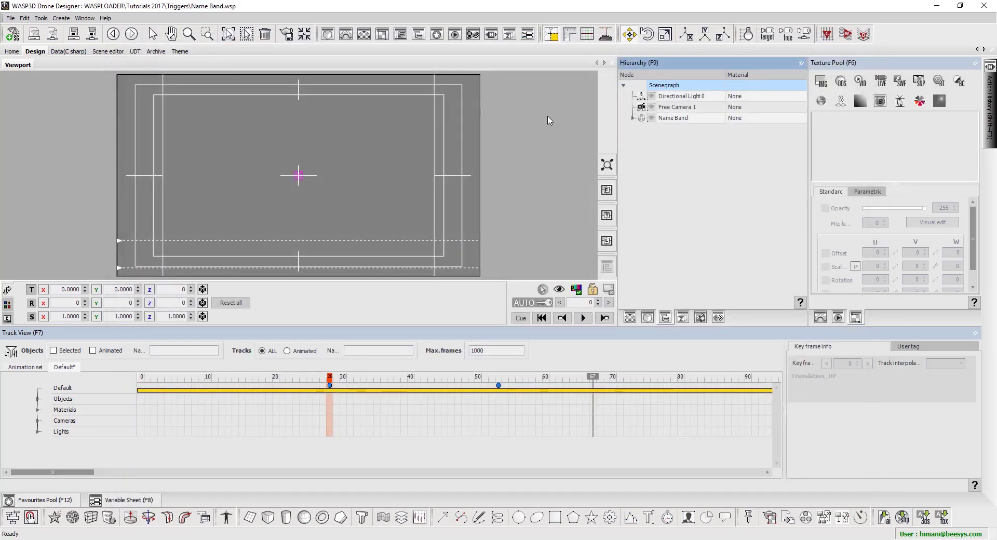
# Save Name Band.wsp and move the Sting Server output window aside
pyautogui.click(96, 39)
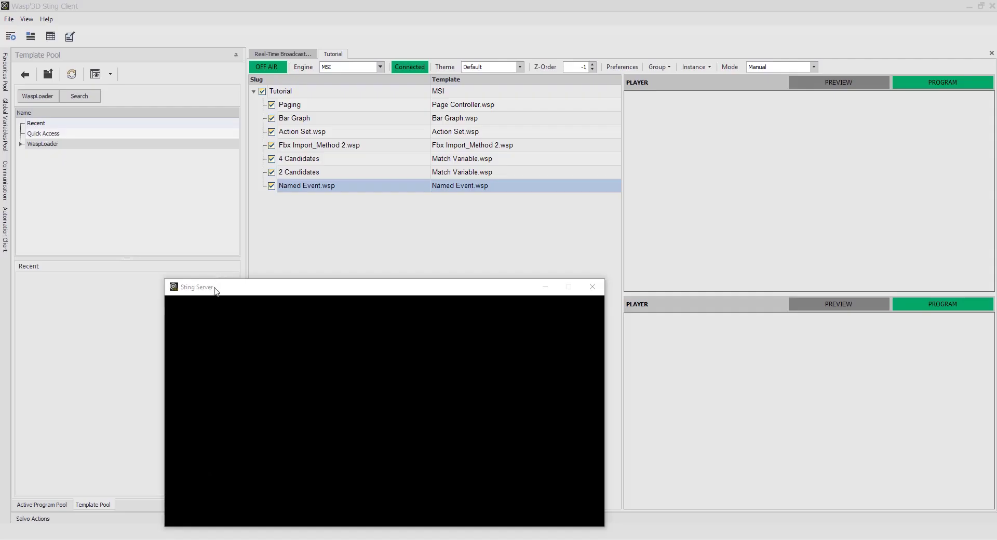
pyautogui.moveTo(216, 289); pyautogui.dragTo(285, 275)
# Add Name Band.wsp and News Update.wsp from Tutorials 2017 > Triggers to the Tutorial playlist
pyautogui.doubleClick(80, 148)
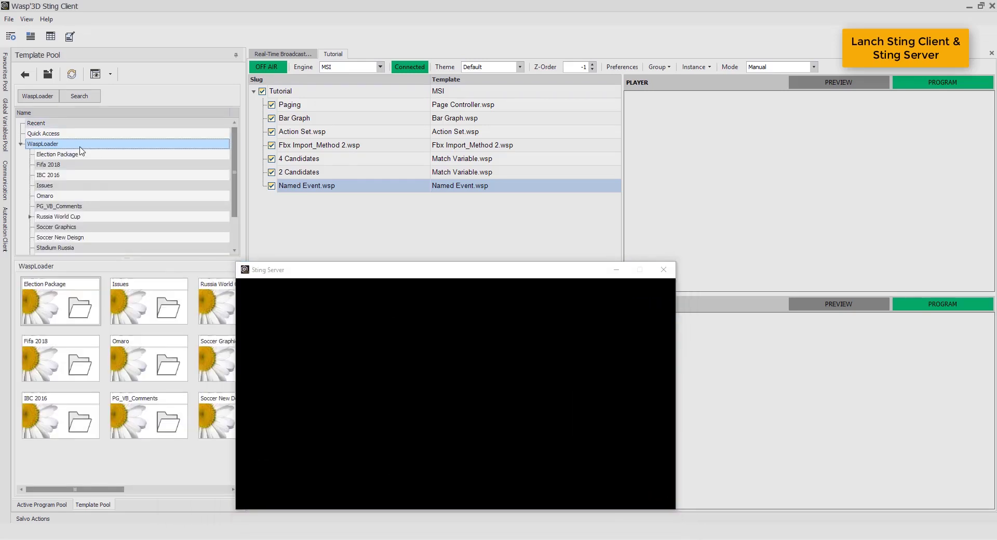
pyautogui.scroll(-2, 85, 192)
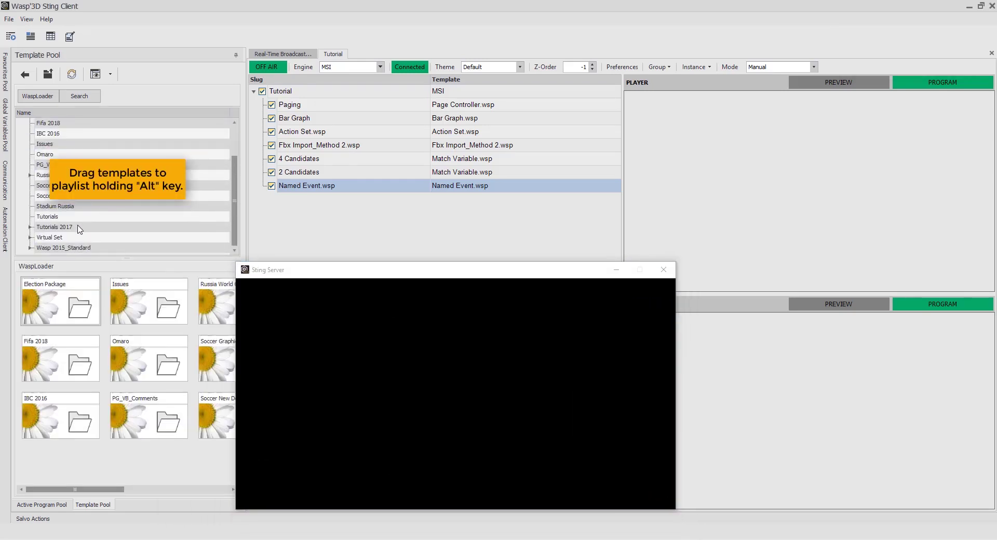
pyautogui.doubleClick(78, 227)
pyautogui.click(77, 229)
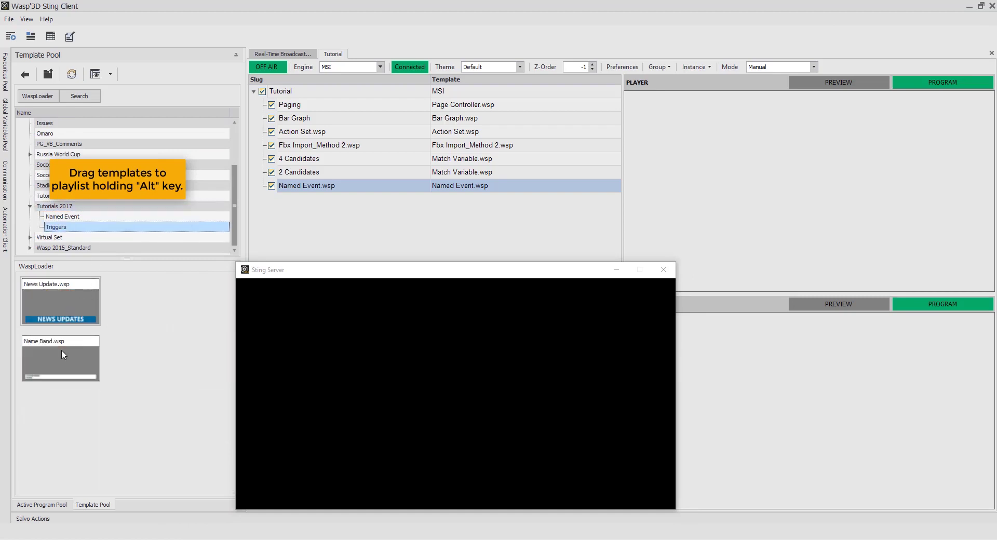
pyautogui.keyDown('alt'); pyautogui.moveTo(62, 350); pyautogui.dragTo(324, 218); pyautogui.keyUp('alt')
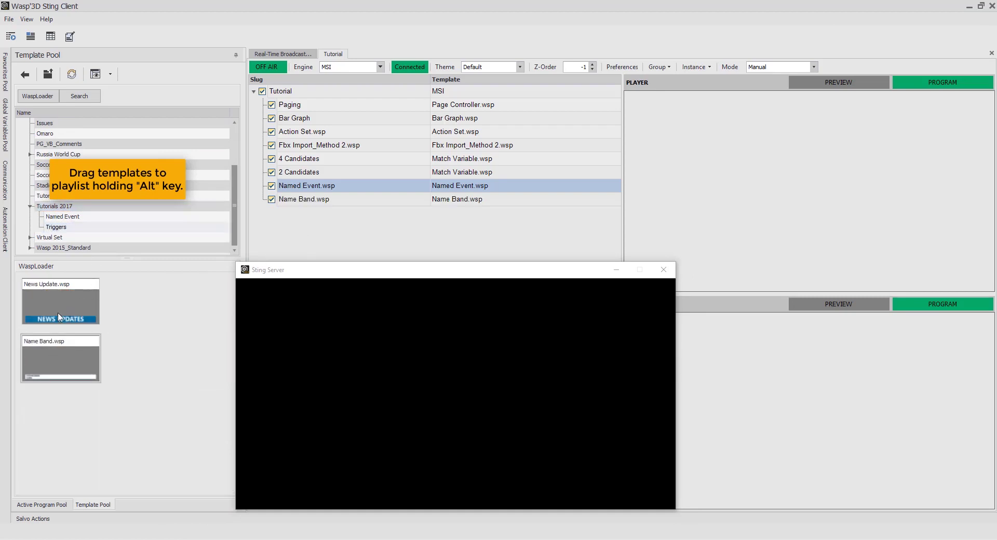
pyautogui.keyDown('alt'); pyautogui.moveTo(58, 317); pyautogui.dragTo(359, 229); pyautogui.keyUp('alt')
# Load each template into its own player and play the name band to air
pyautogui.doubleClick(321, 202)
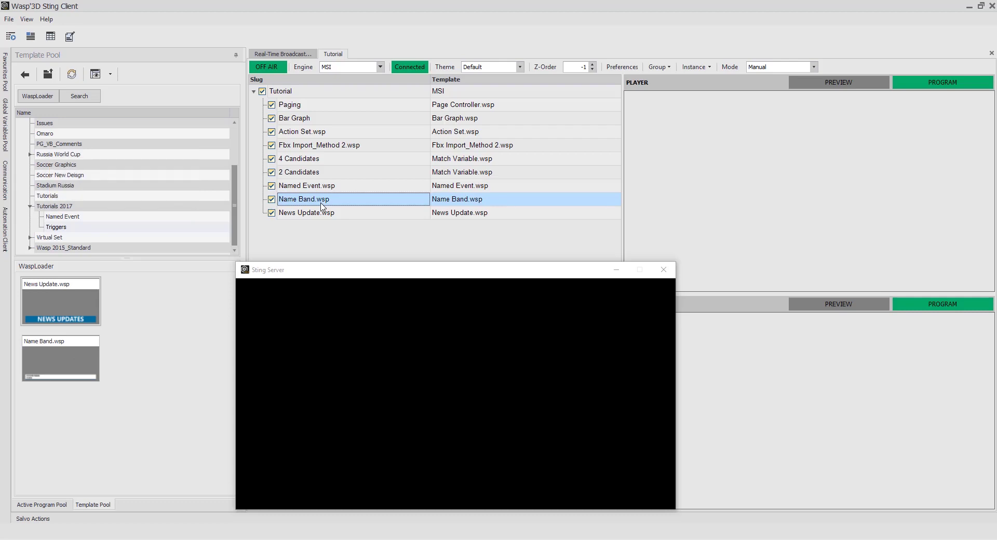
pyautogui.moveTo(385, 276); pyautogui.dragTo(213, 260)
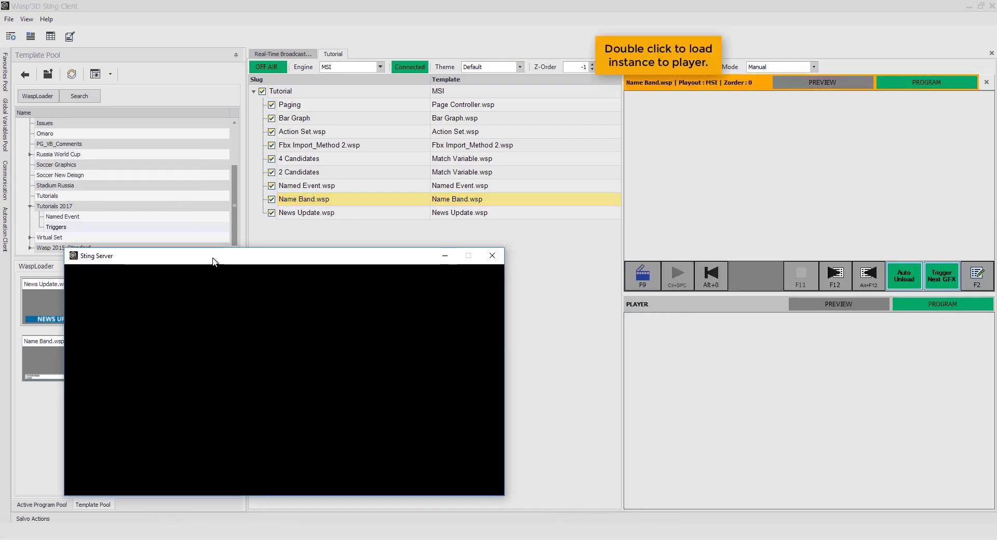
pyautogui.doubleClick(307, 214)
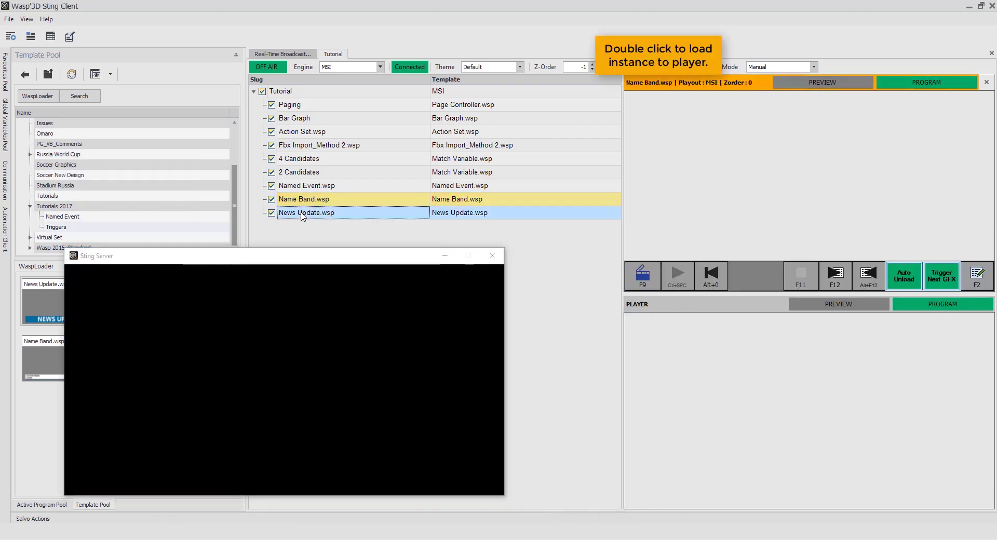
pyautogui.click(646, 280)
pyautogui.click(677, 280)
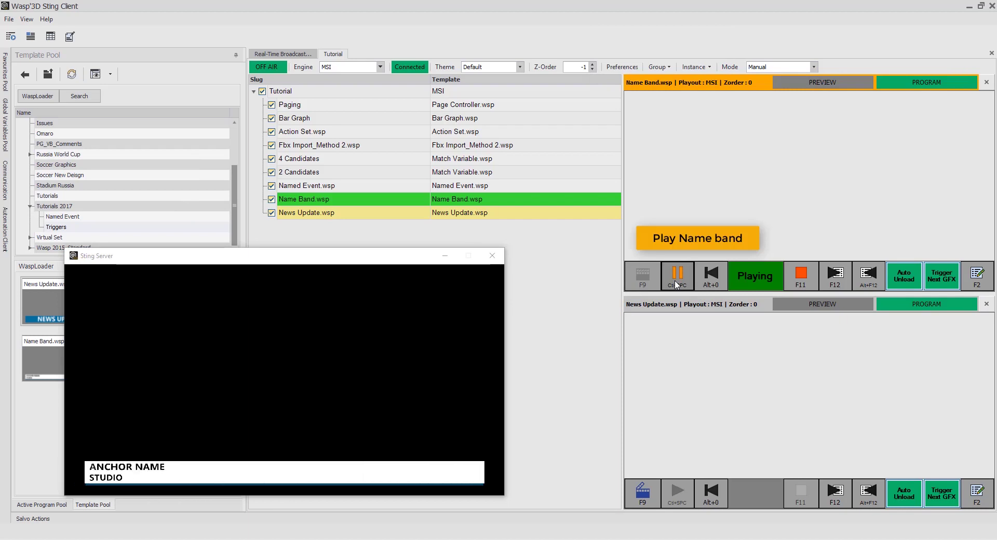
# Play News Update in, pushing the name band up, then take it out to restore the band
pyautogui.click(642, 501)
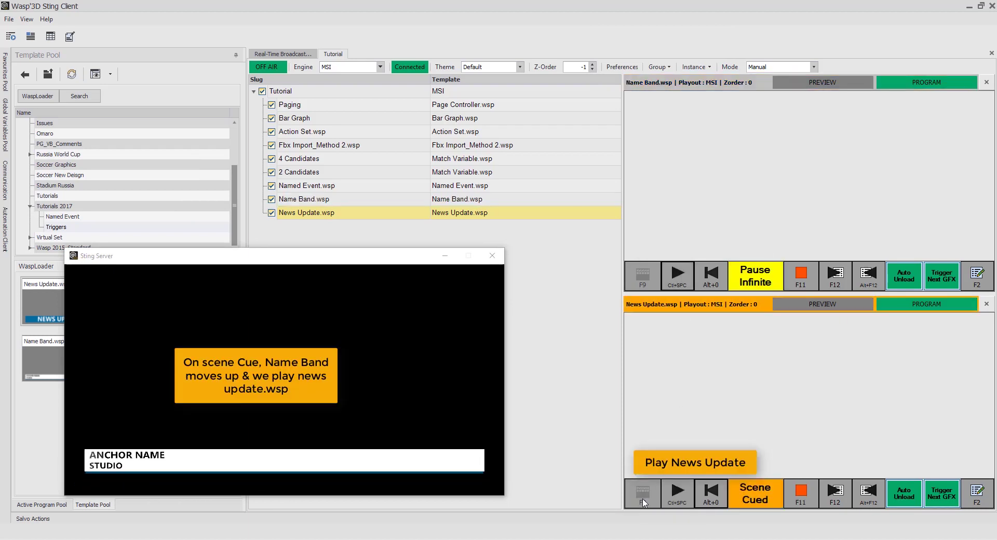
pyautogui.click(676, 498)
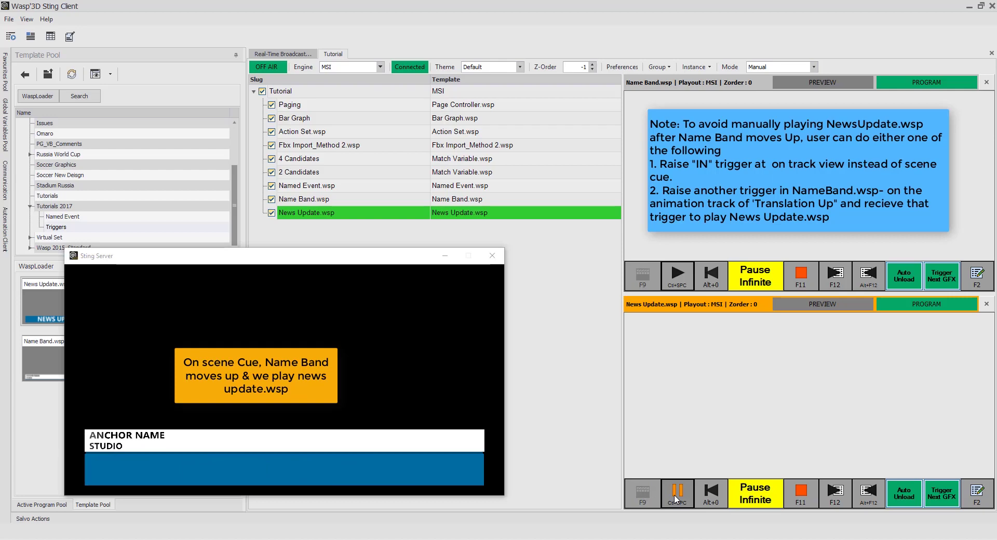
pyautogui.click(677, 493)
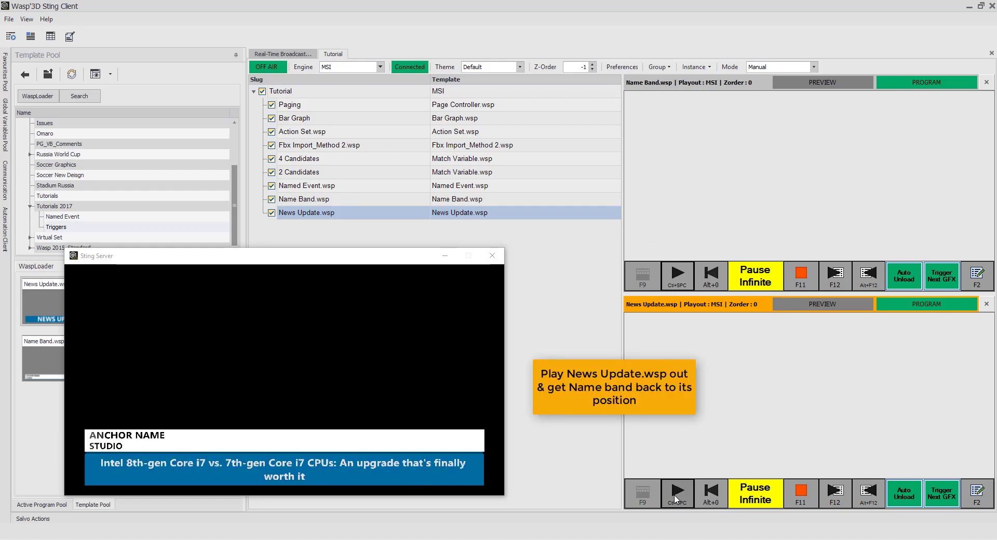
pyautogui.click(675, 500)
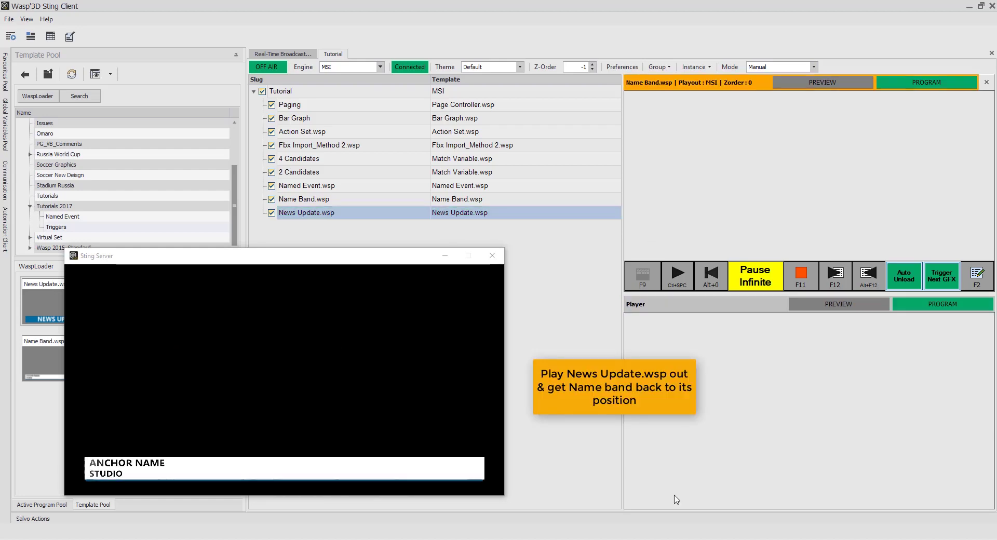